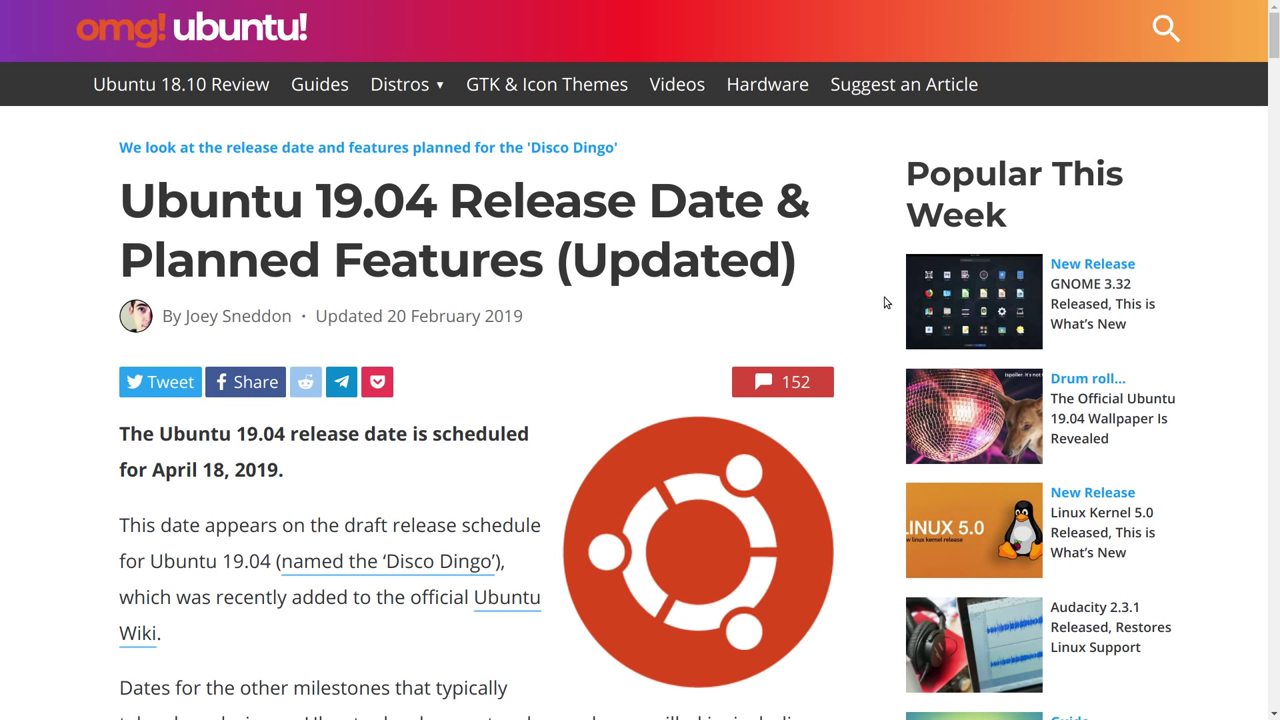
Scroll the article down past the freeze and release dates to 'Ubuntu 19.04 Features: What to Expect'.
{"action": "scroll", "coordinate": [884, 298], "scroll_direction": "down", "scroll_amount": 5}
{"action": "scroll", "coordinate": [884, 298], "scroll_direction": "down", "scroll_amount": 4}
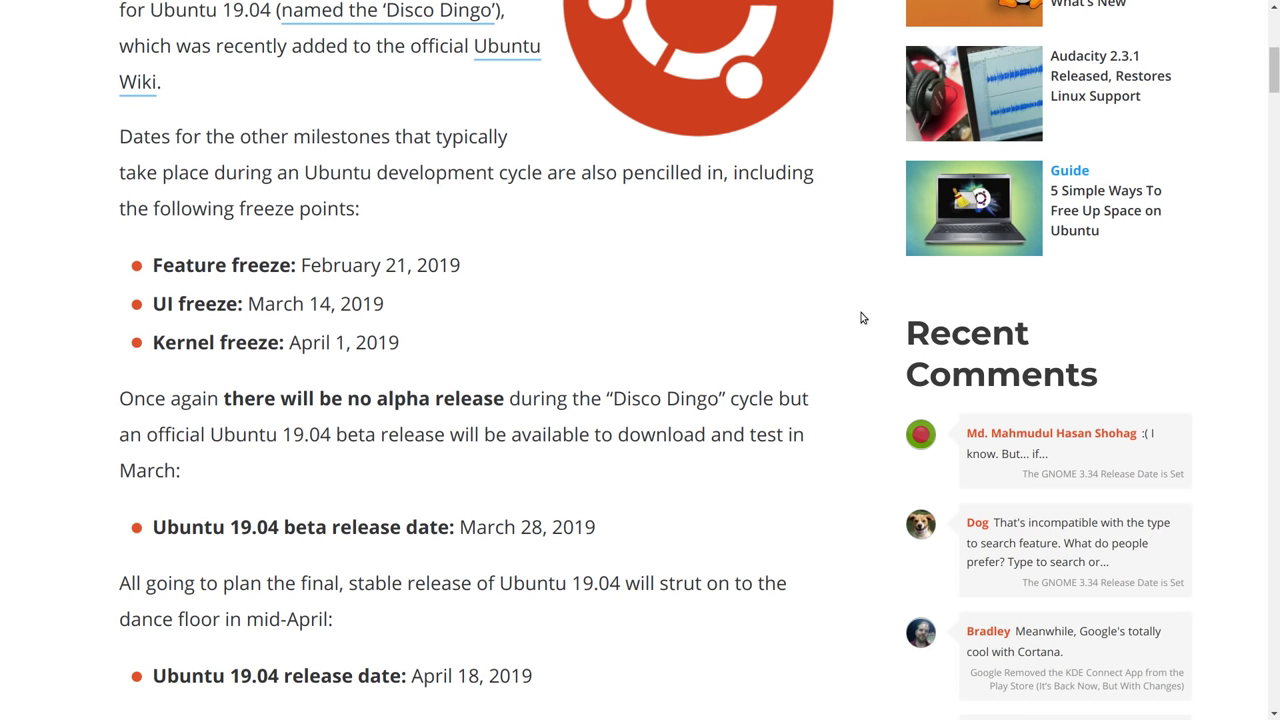
{"action": "scroll", "coordinate": [863, 318], "scroll_direction": "down", "scroll_amount": 2}
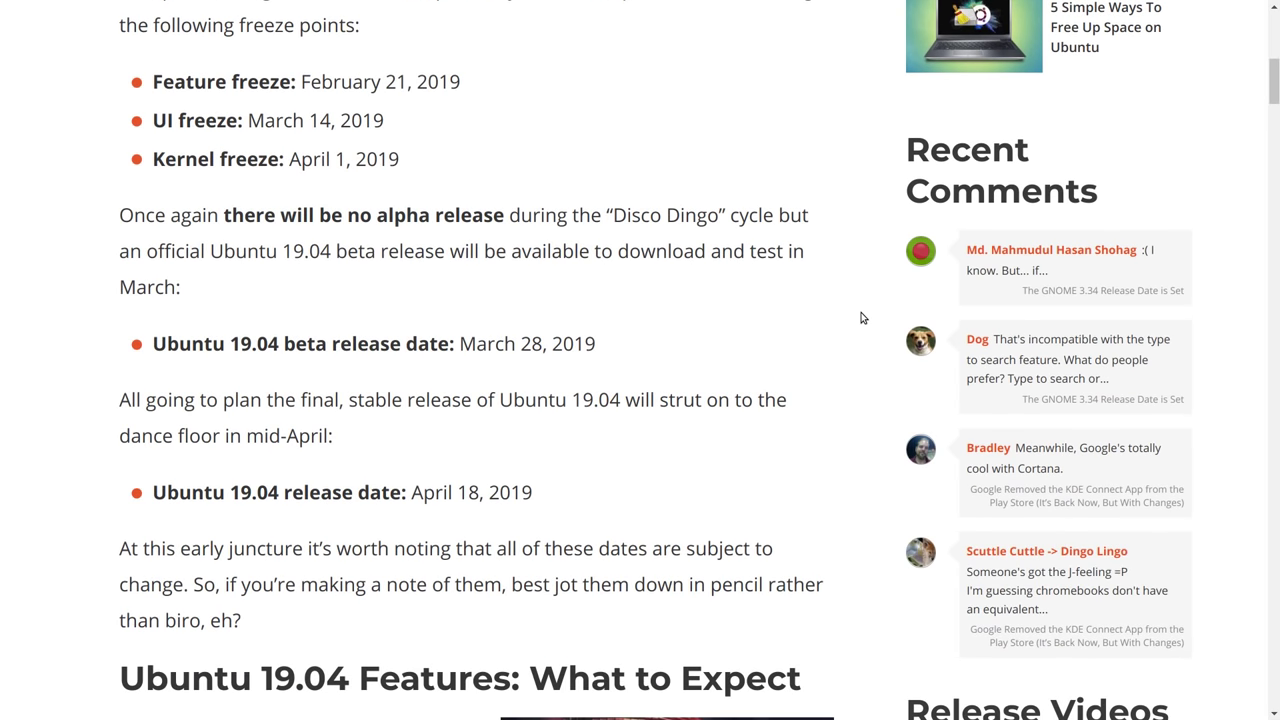
{"action": "scroll", "coordinate": [867, 308], "scroll_direction": "down", "scroll_amount": 2}
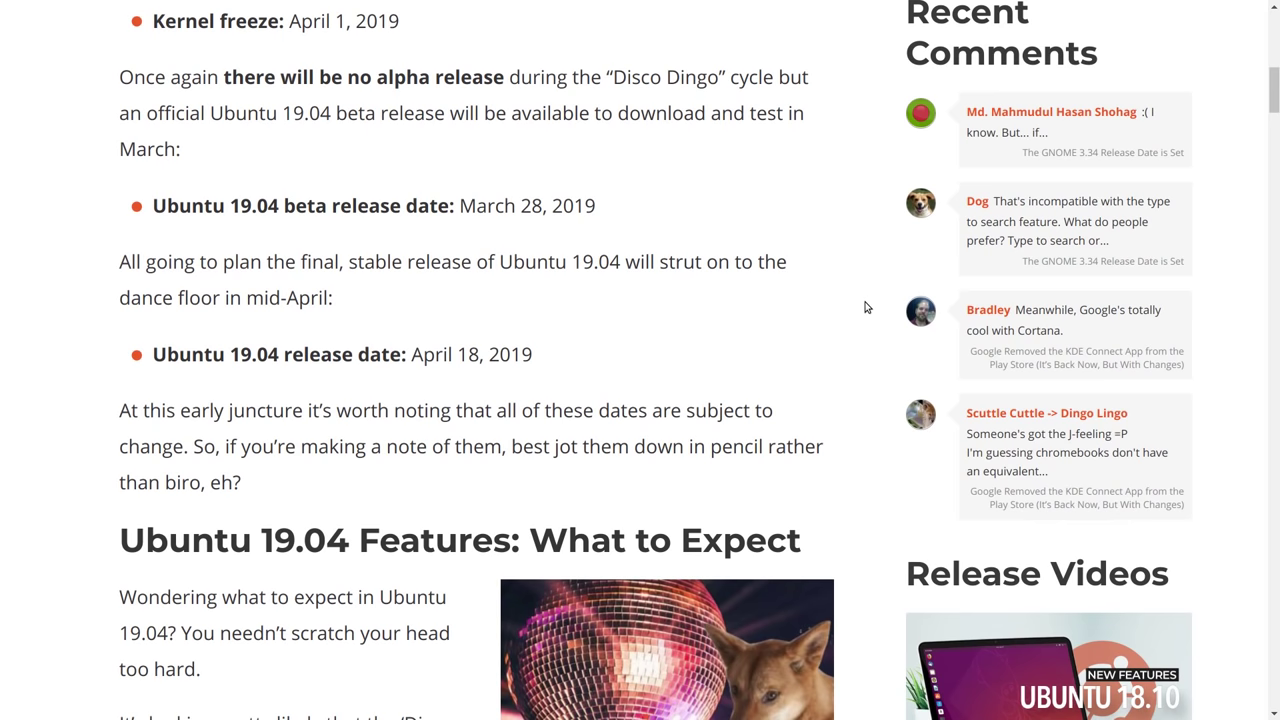
{"action": "scroll", "coordinate": [867, 308], "scroll_direction": "down", "scroll_amount": 1}
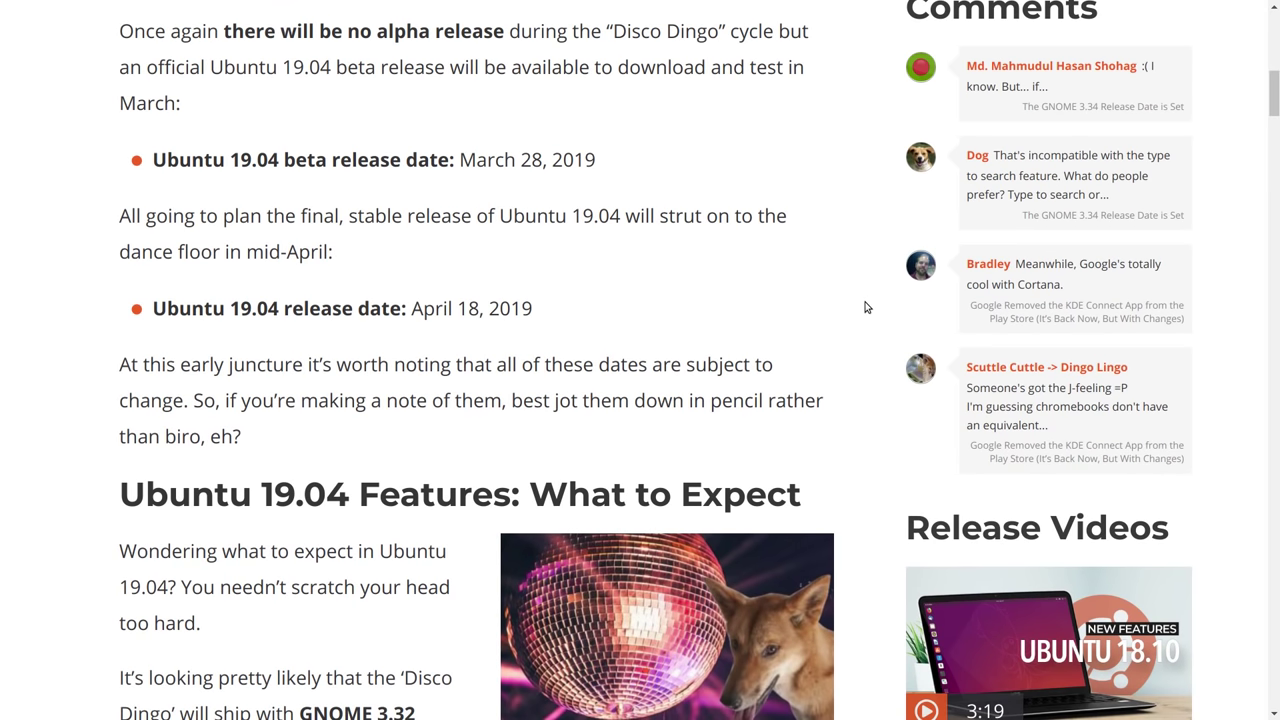
{"action": "scroll", "coordinate": [867, 308], "scroll_direction": "up", "scroll_amount": 1}
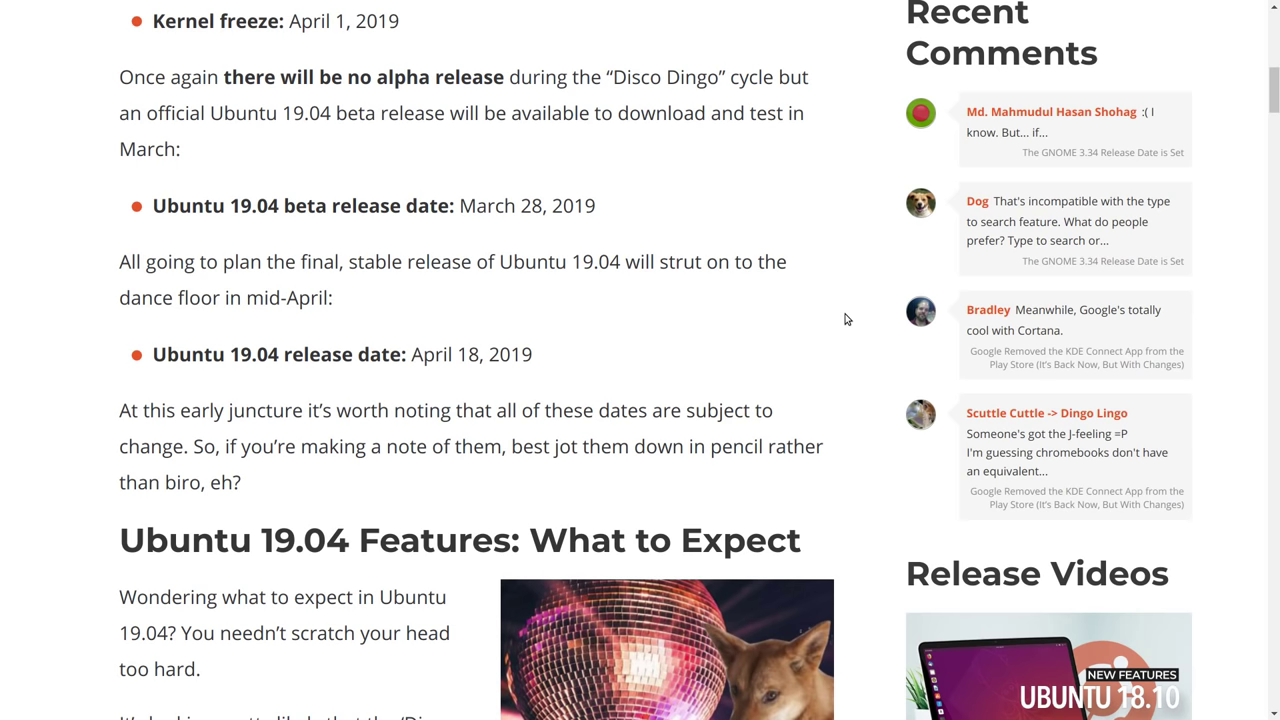
{"action": "scroll", "coordinate": [845, 319], "scroll_direction": "down", "scroll_amount": 1}
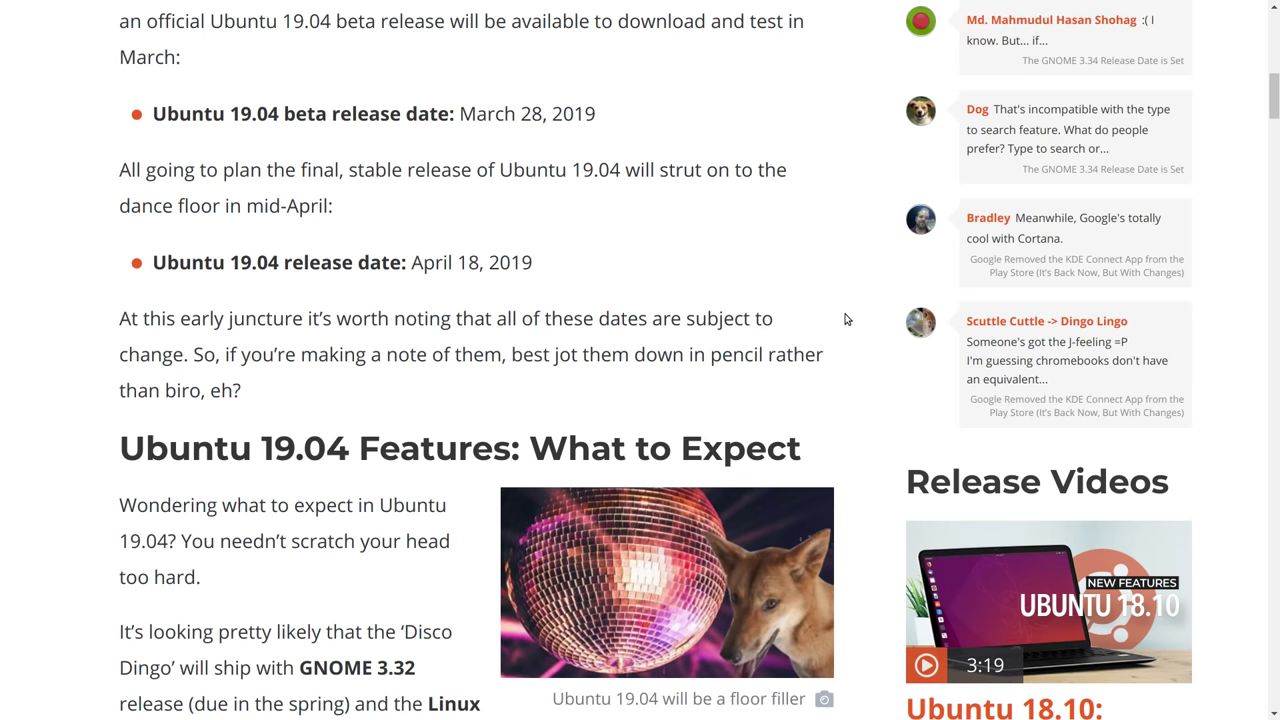
Scroll past the disco-ball image to the GSConnect, Chromium Snap and new wallpaper paragraphs.
{"action": "scroll", "coordinate": [845, 319], "scroll_direction": "down", "scroll_amount": 3}
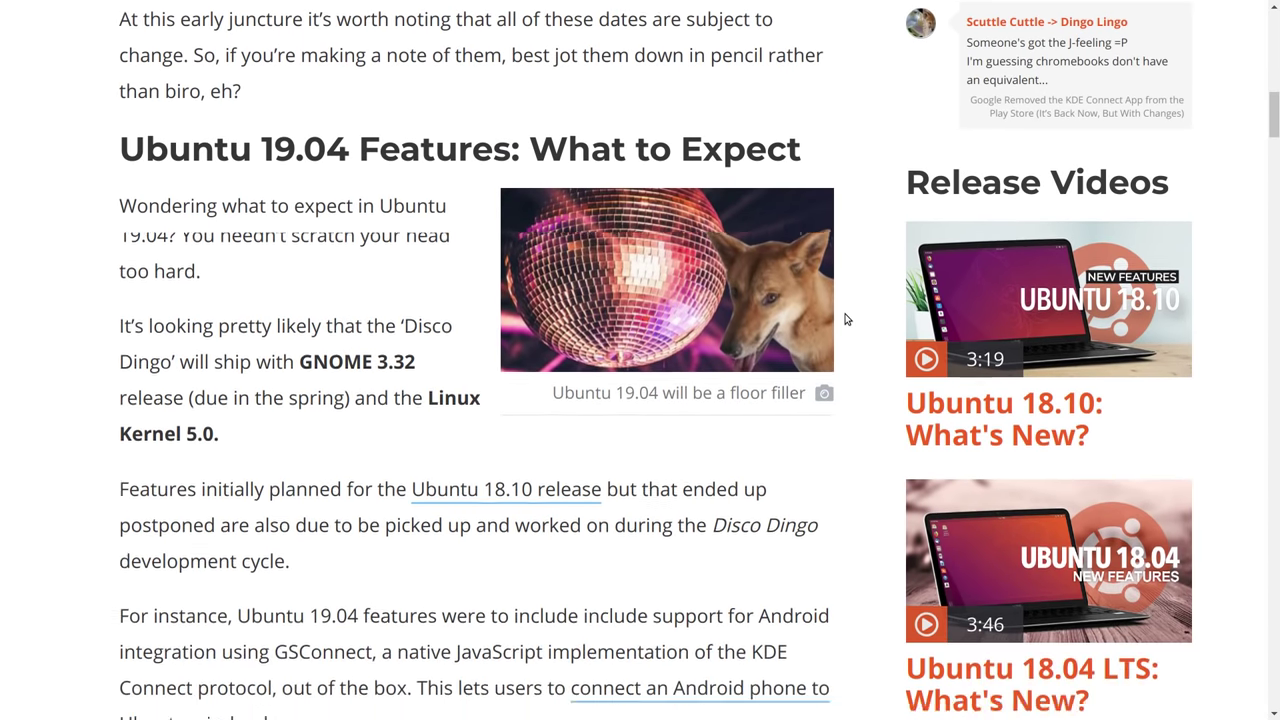
{"action": "scroll", "coordinate": [845, 319], "scroll_direction": "down", "scroll_amount": 1}
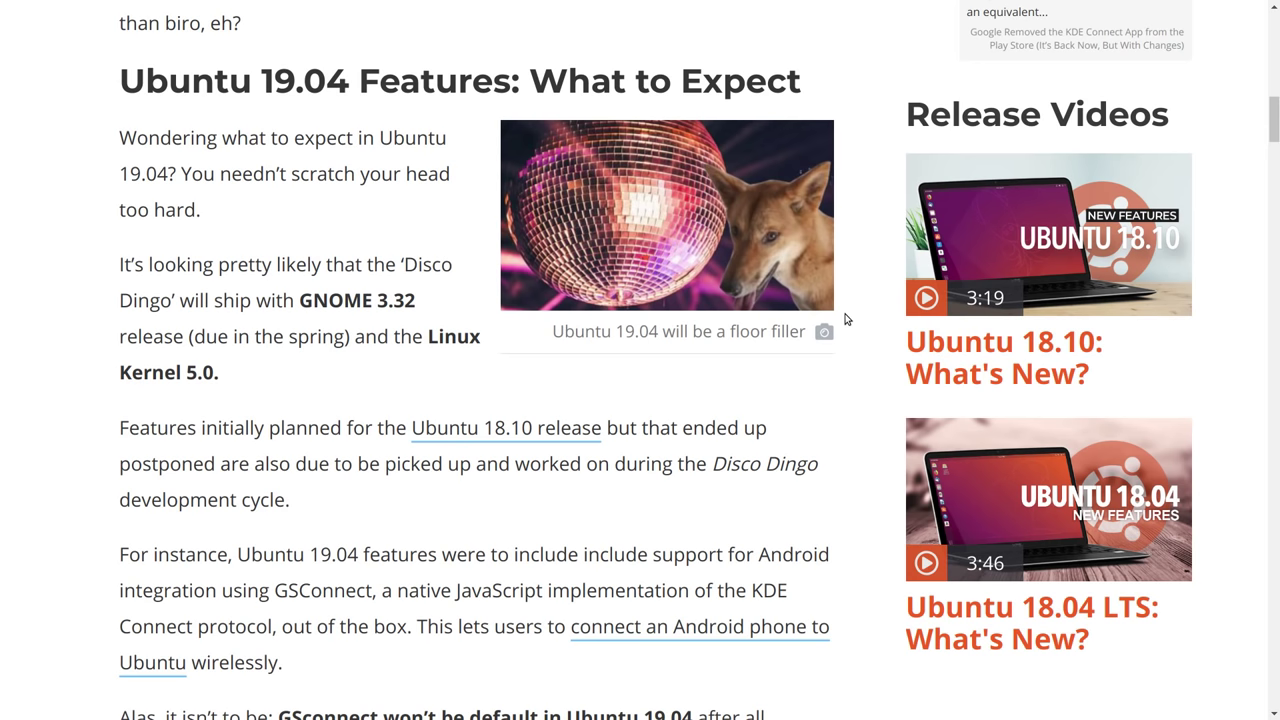
{"action": "scroll", "coordinate": [845, 319], "scroll_direction": "down", "scroll_amount": 3}
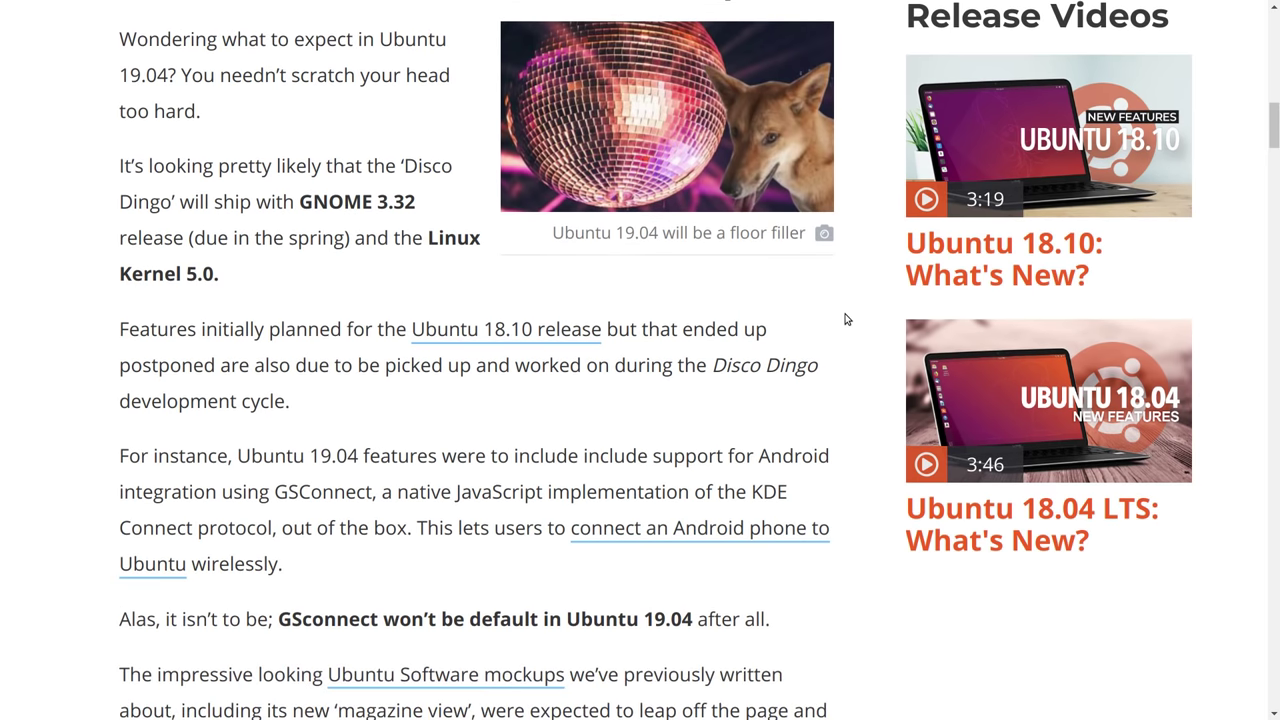
{"action": "scroll", "coordinate": [845, 319], "scroll_direction": "down", "scroll_amount": 1}
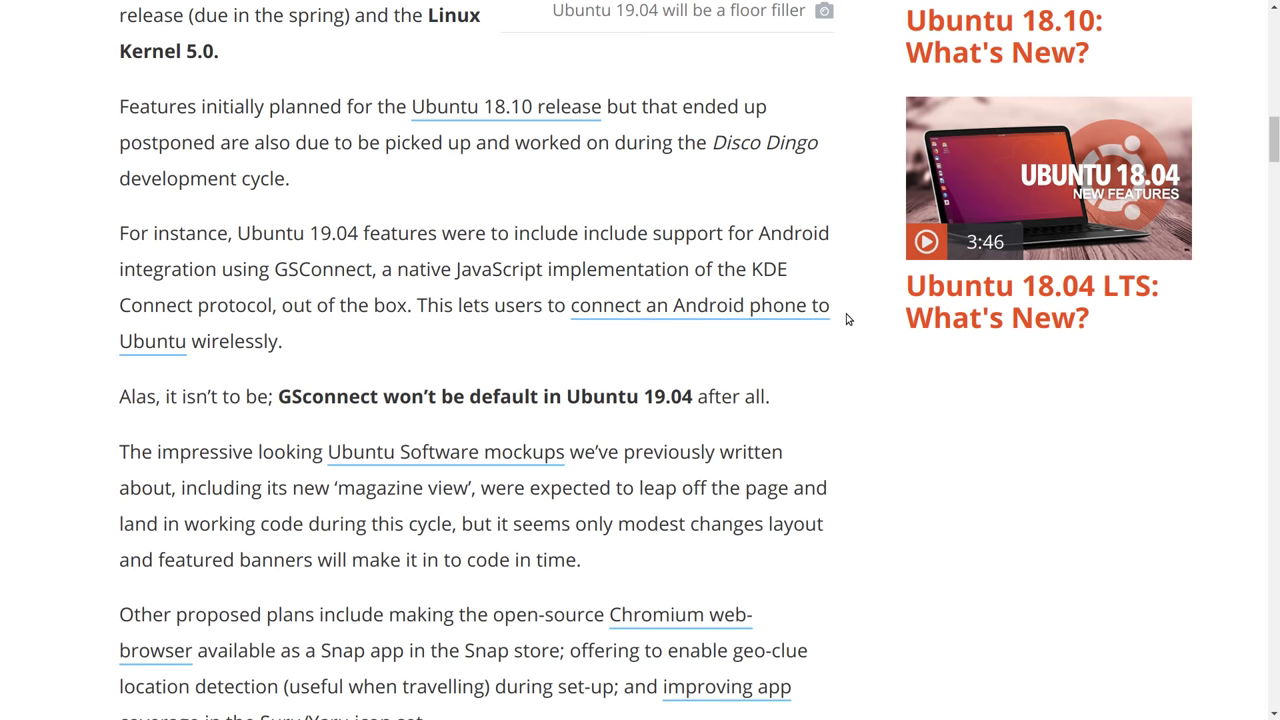
{"action": "scroll", "coordinate": [850, 320], "scroll_direction": "down", "scroll_amount": 4}
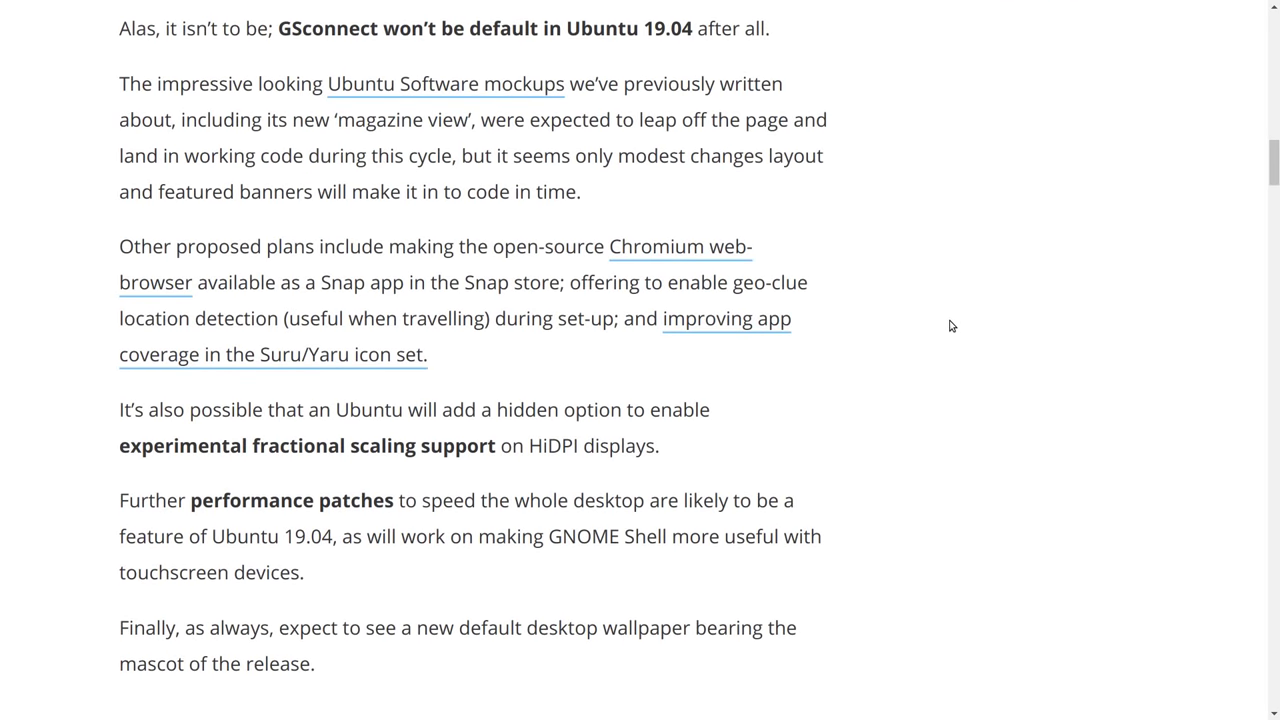
Scroll to the article's Event/News tags, then back up toward the headline.
{"action": "scroll", "coordinate": [958, 308], "scroll_direction": "down", "scroll_amount": 1}
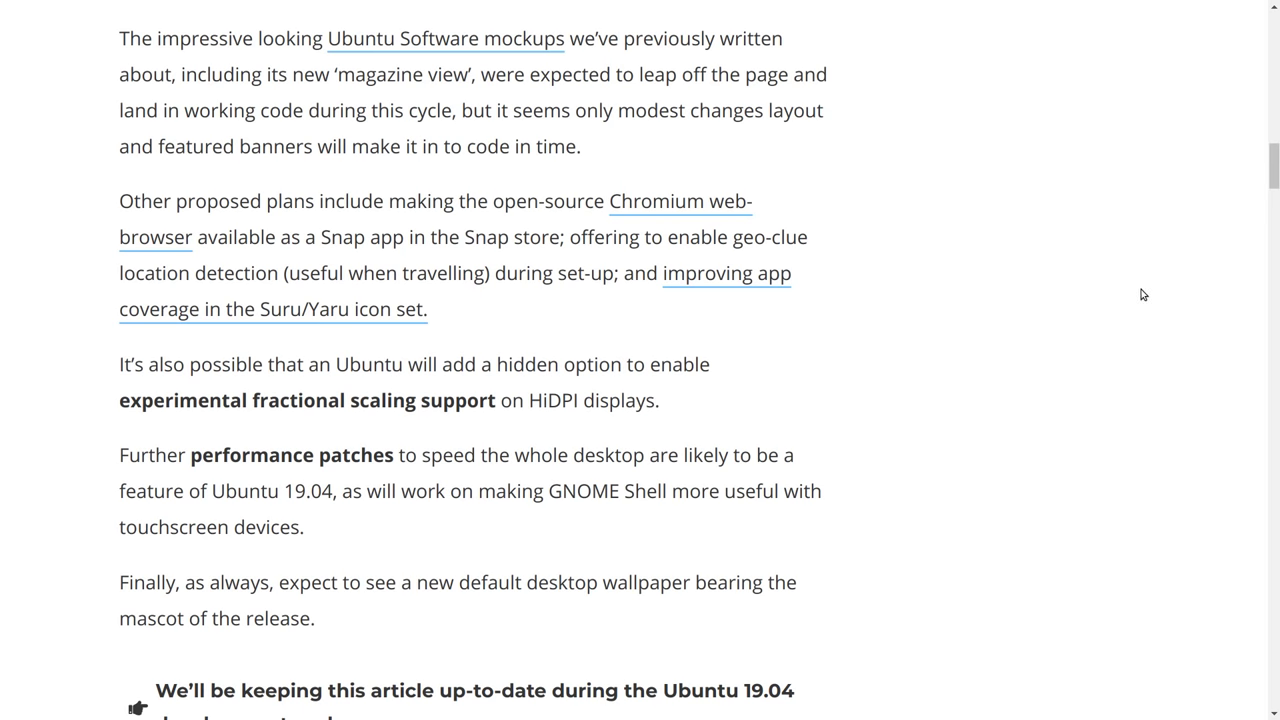
{"action": "scroll", "coordinate": [1148, 290], "scroll_direction": "down", "scroll_amount": 3}
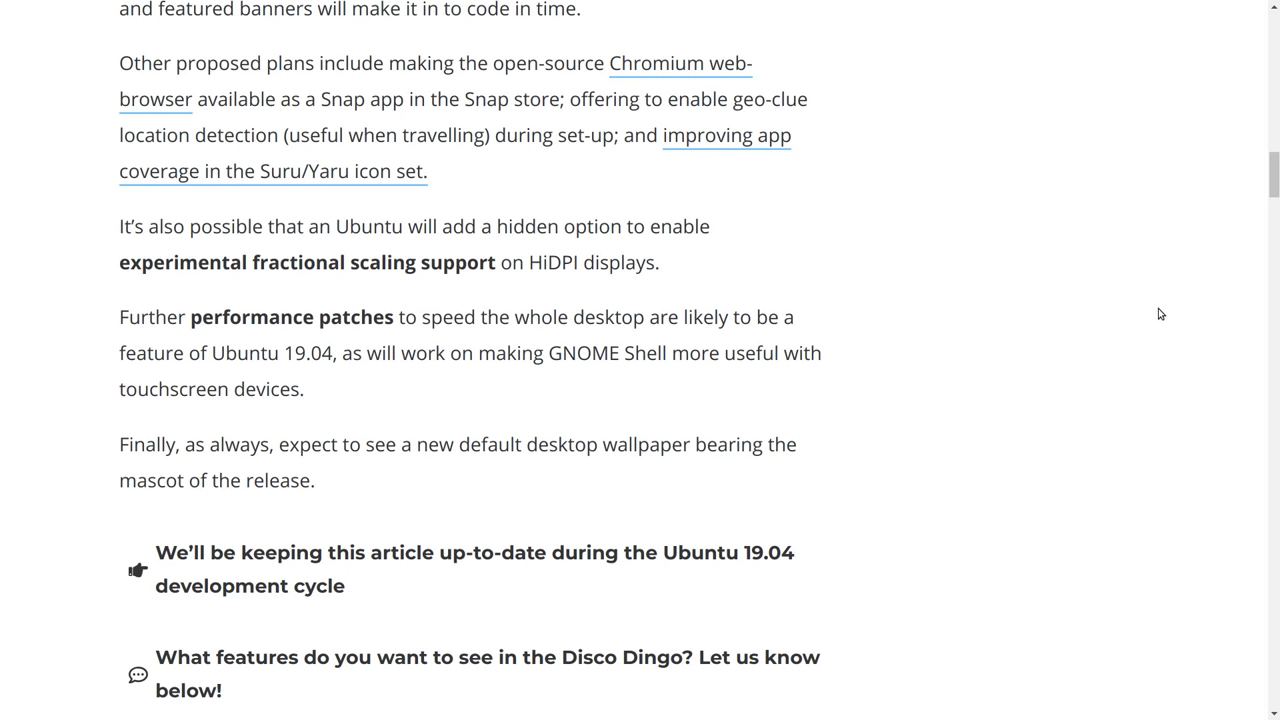
{"action": "scroll", "coordinate": [1158, 313], "scroll_direction": "down", "scroll_amount": 3}
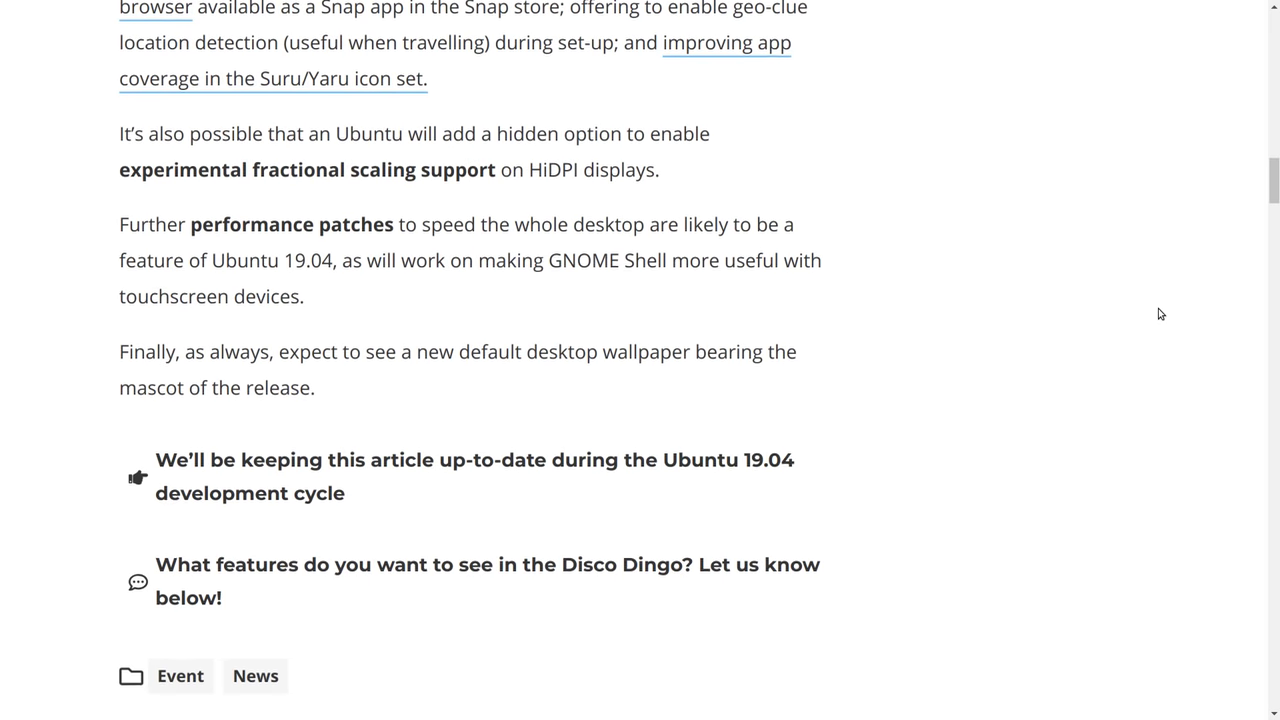
{"action": "scroll", "coordinate": [1204, 315], "scroll_direction": "up", "scroll_amount": 10}
{"action": "scroll", "coordinate": [1205, 317], "scroll_direction": "up", "scroll_amount": 20}
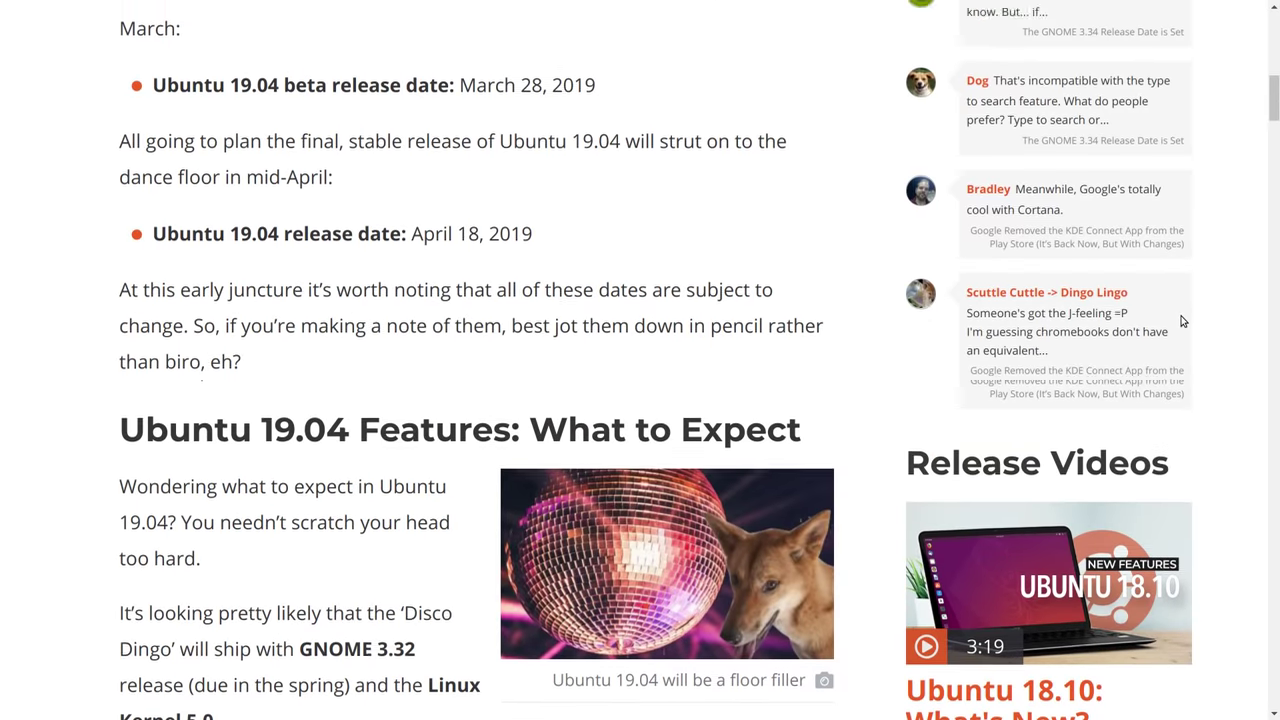
{"action": "scroll", "coordinate": [1062, 345], "scroll_direction": "up", "scroll_amount": 3}
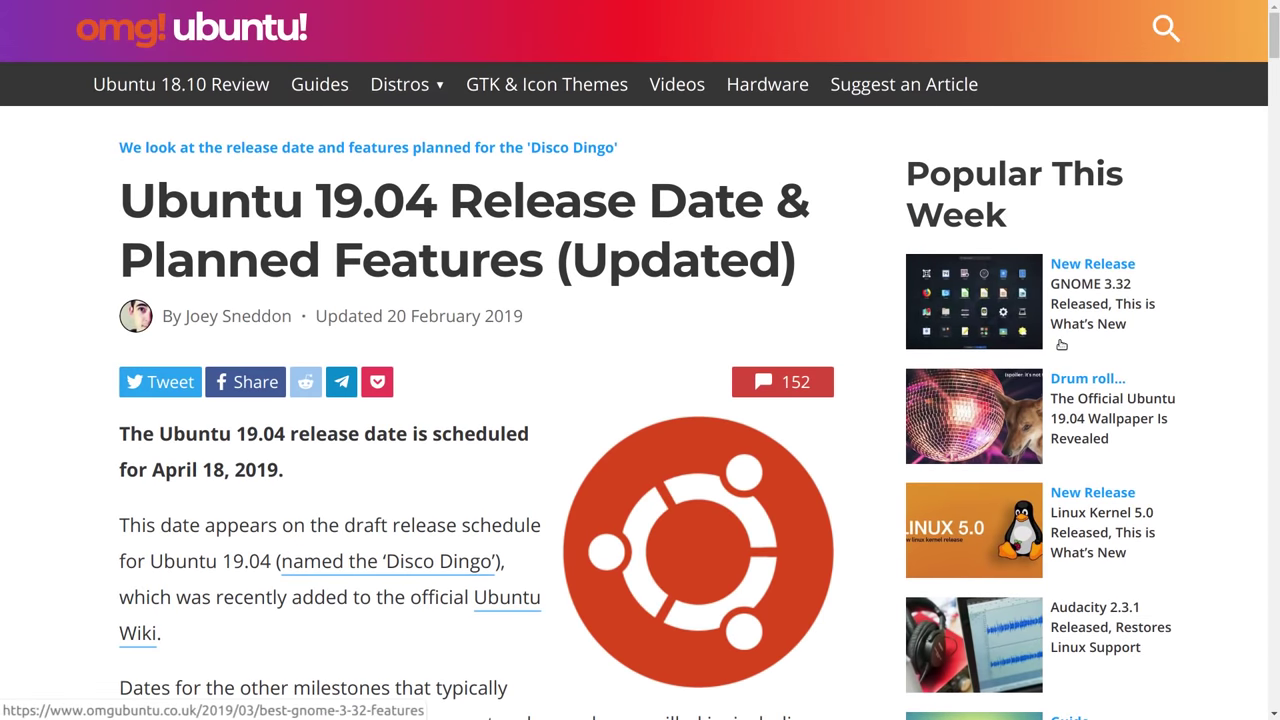
Quit Firefox and open a new Terminal window with Ctrl+Alt+T.
{"action": "key", "text": "ctrl+q"}
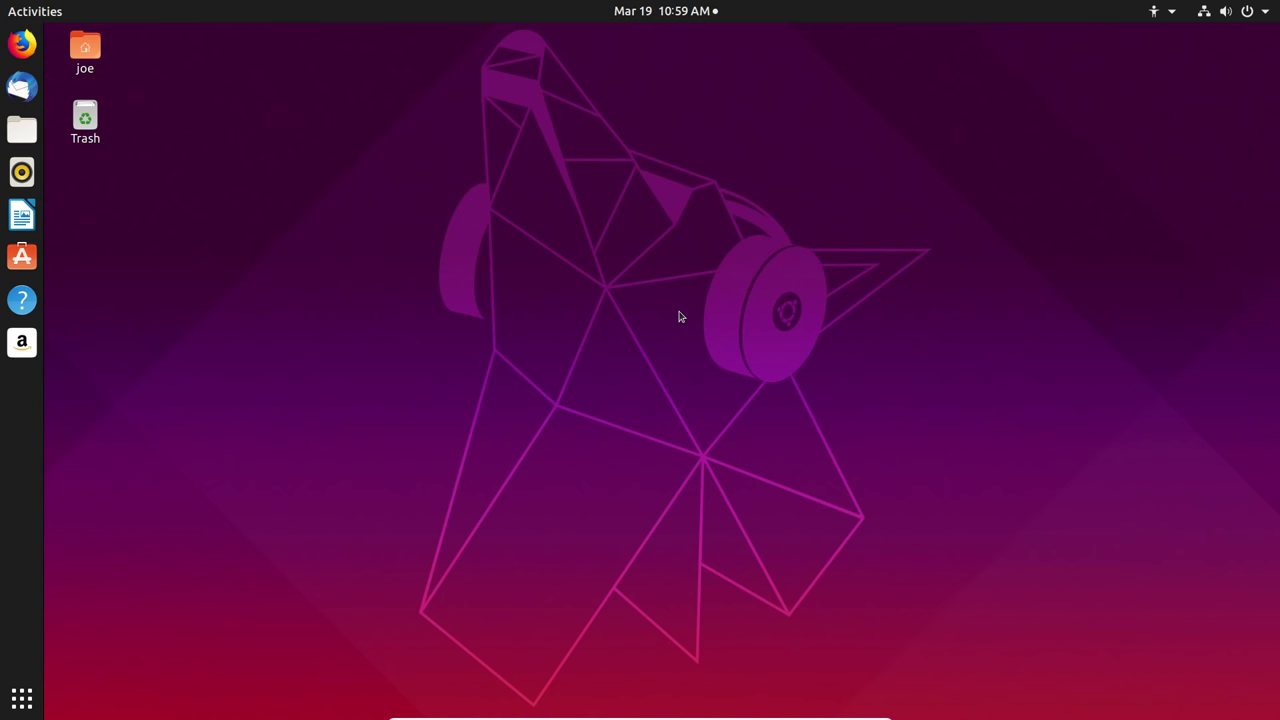
{"action": "key", "text": "ctrl+alt+t"}
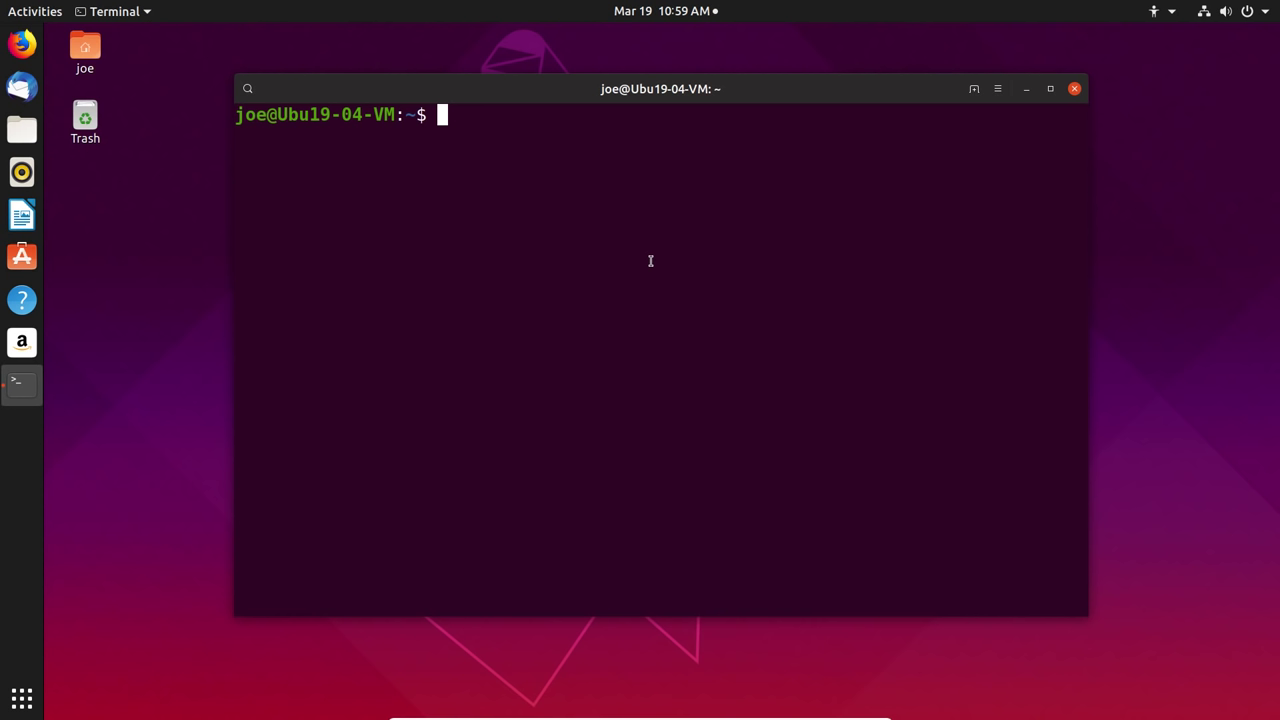
Run xbt to launch XBT External Backup Tool 3.0, then exit it with option 0.
{"action": "type", "text": "xbt"}
{"action": "key", "text": "Return"}
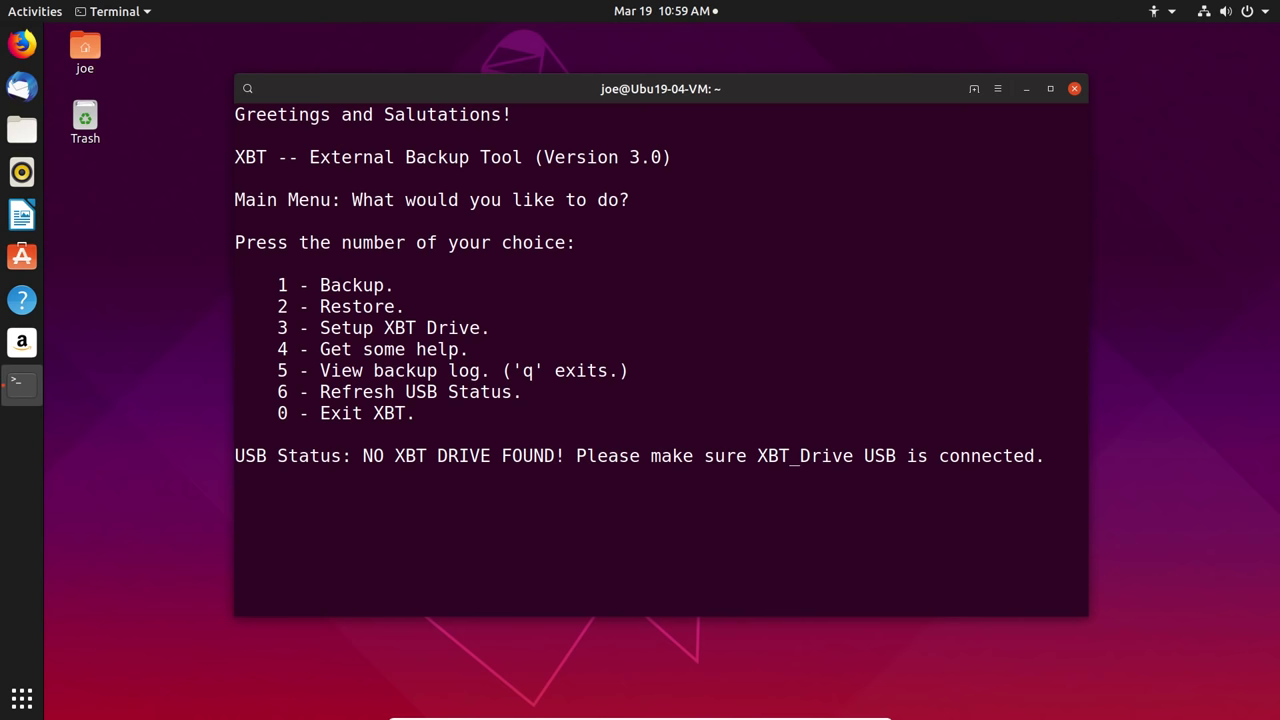
{"action": "key", "text": "0"}
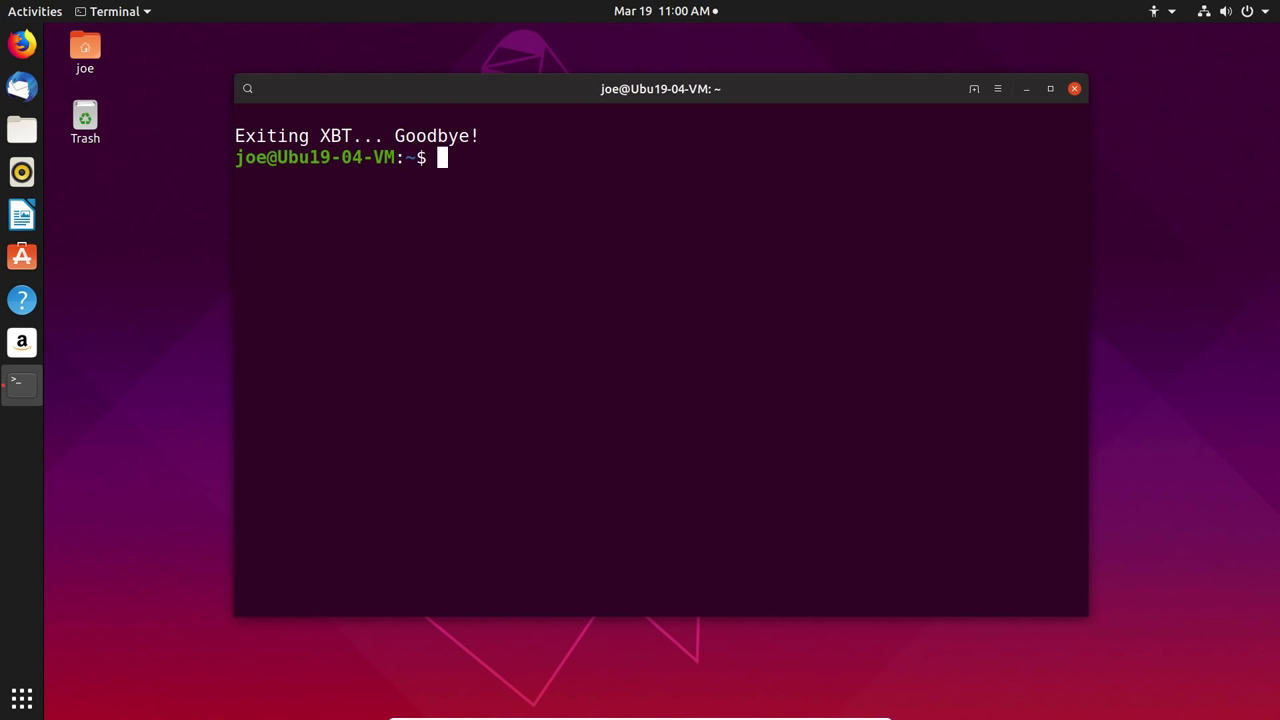
Run lsblk to list the 20G sda disk, then open the Home folder in Files.
{"action": "type", "text": "lsblk"}
{"action": "key", "text": "Return"}
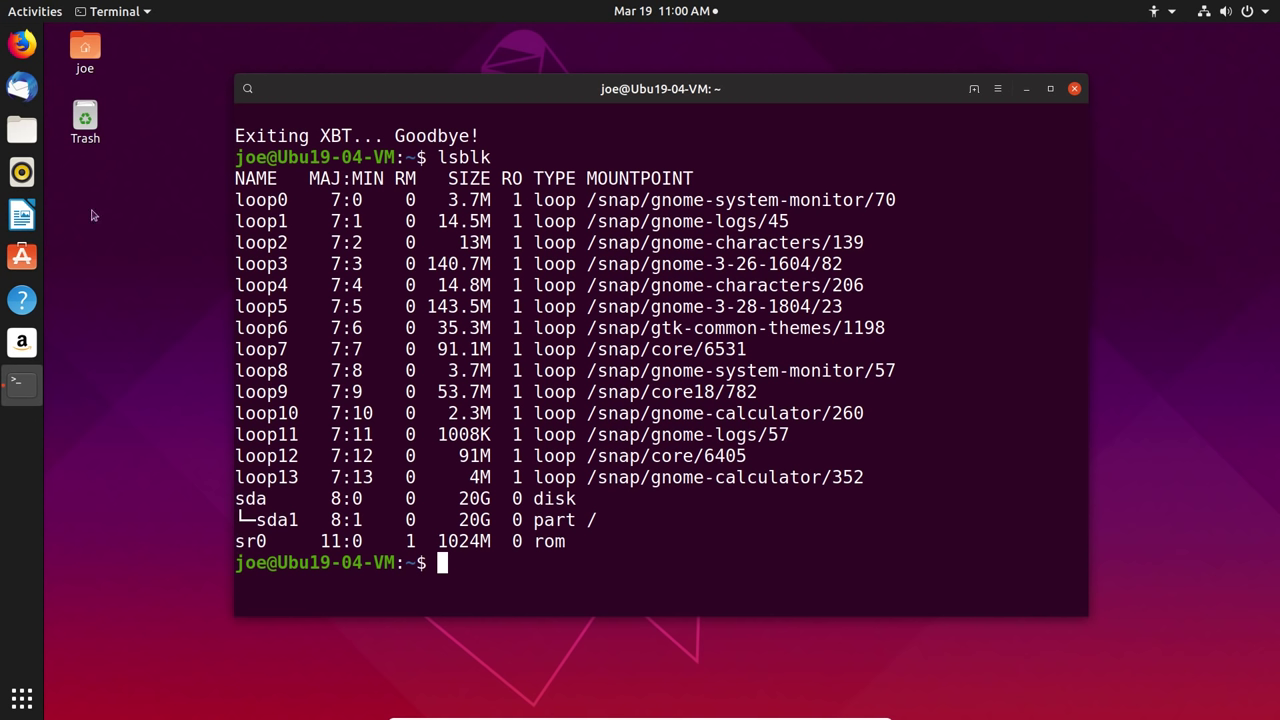
{"action": "left_click", "coordinate": [97, 73]}
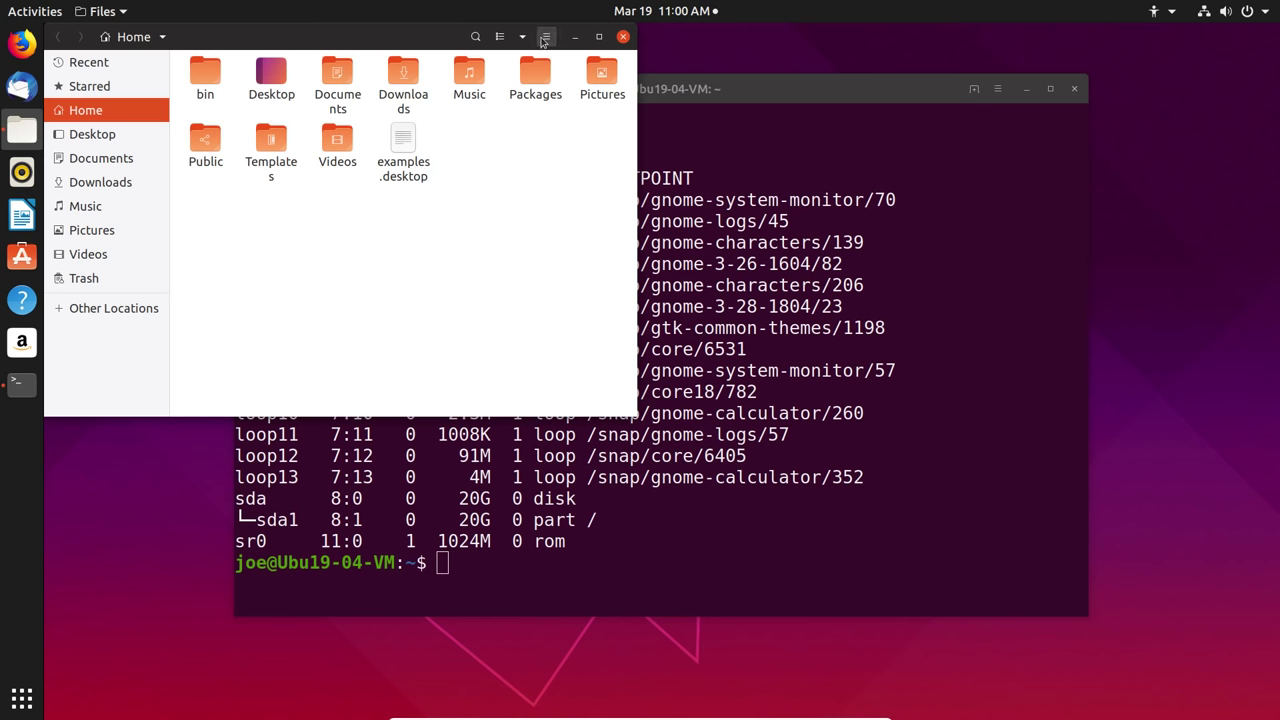
Show the About Files dialog with version 3.31.90-stable.
{"action": "left_click", "coordinate": [543, 38]}
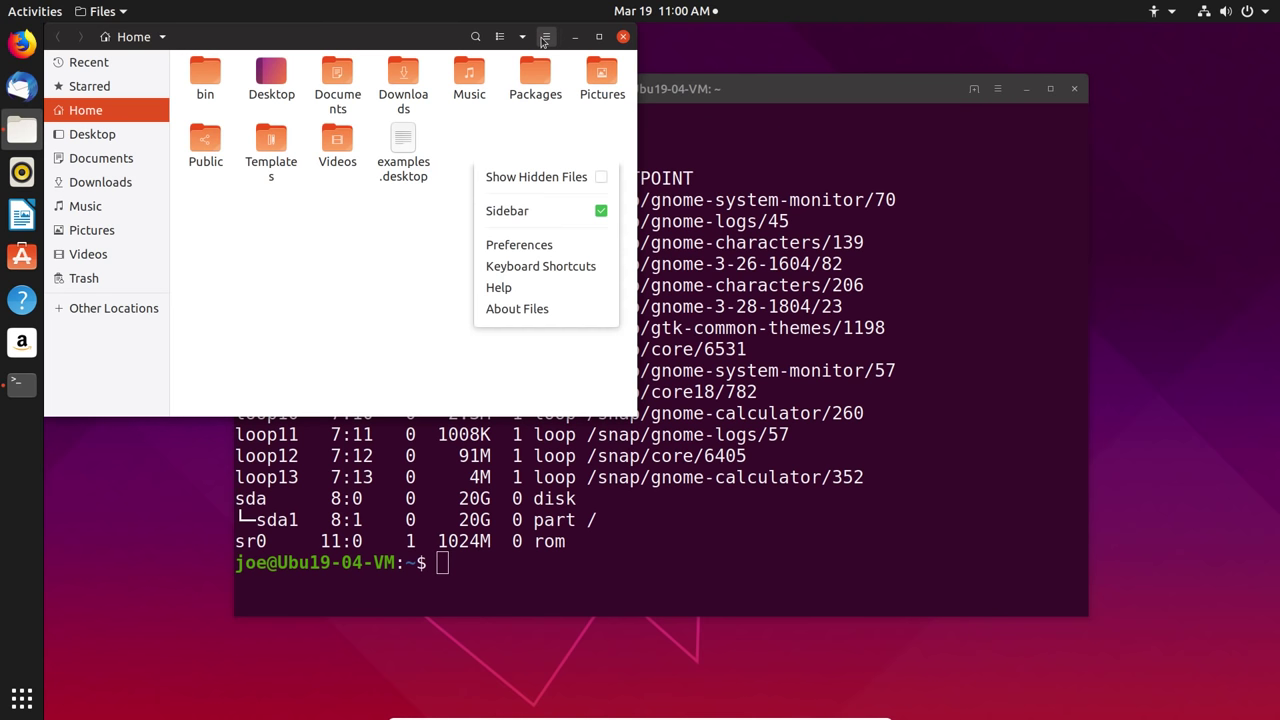
{"action": "left_click", "coordinate": [600, 312]}
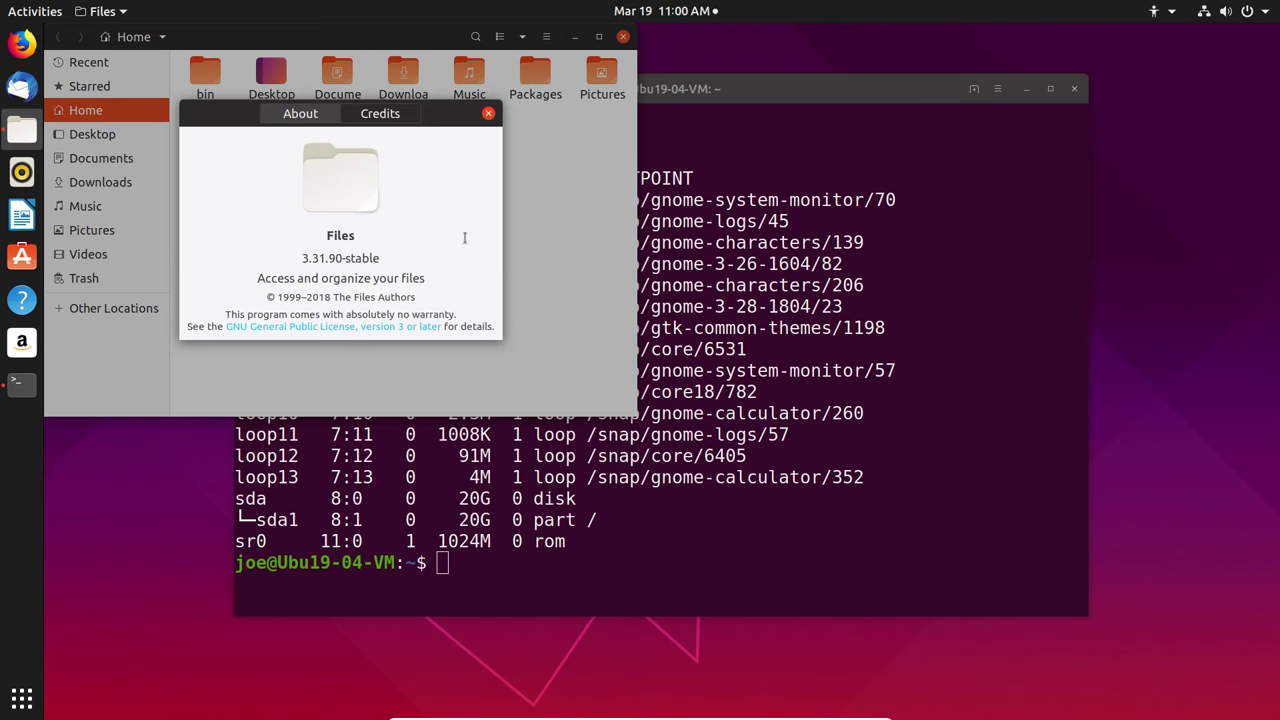
Dismiss the About dialog, move the Files window toward the centre and close it.
{"action": "left_click", "coordinate": [489, 116]}
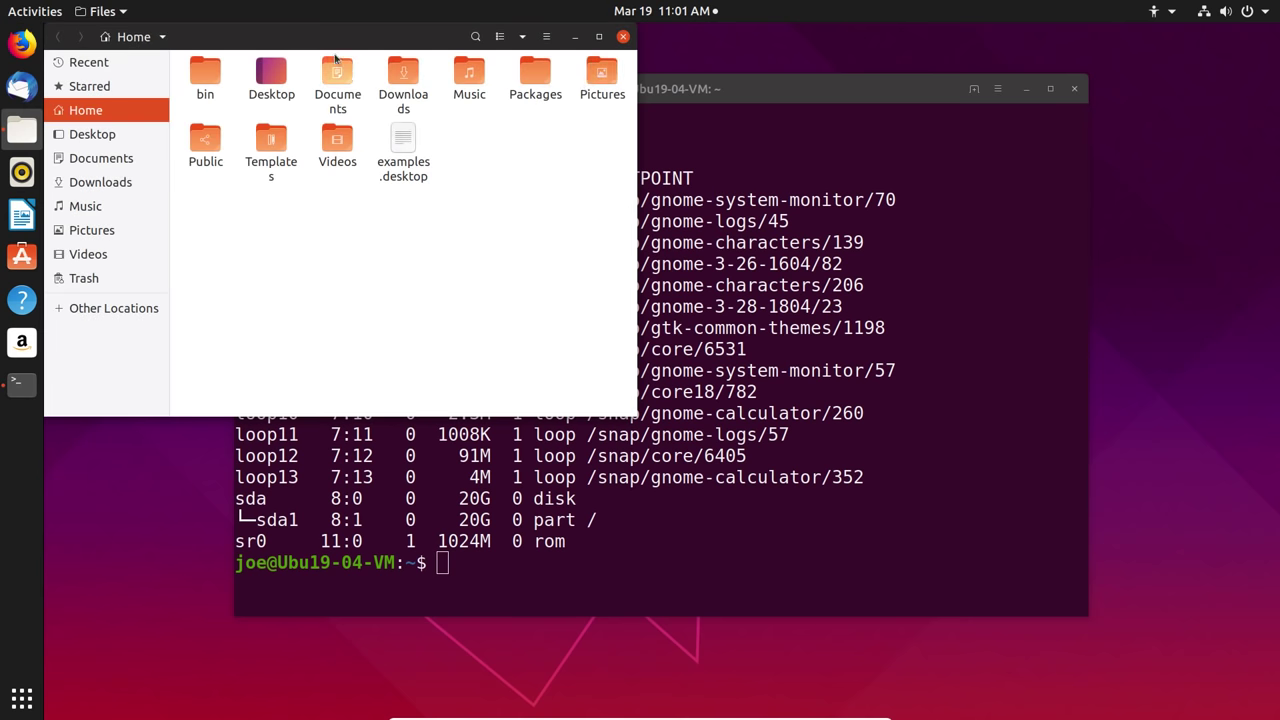
{"action": "left_click_drag", "start_coordinate": [323, 27], "coordinate": [513, 117]}
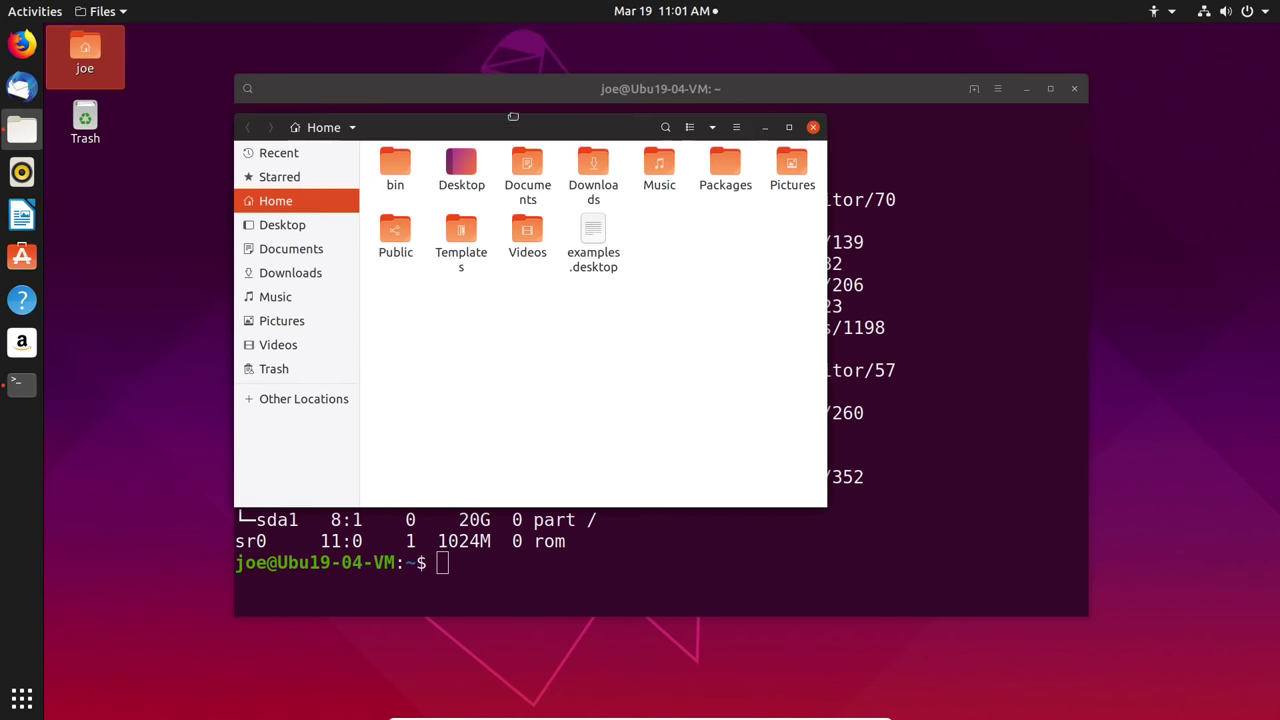
{"action": "left_click", "coordinate": [813, 128]}
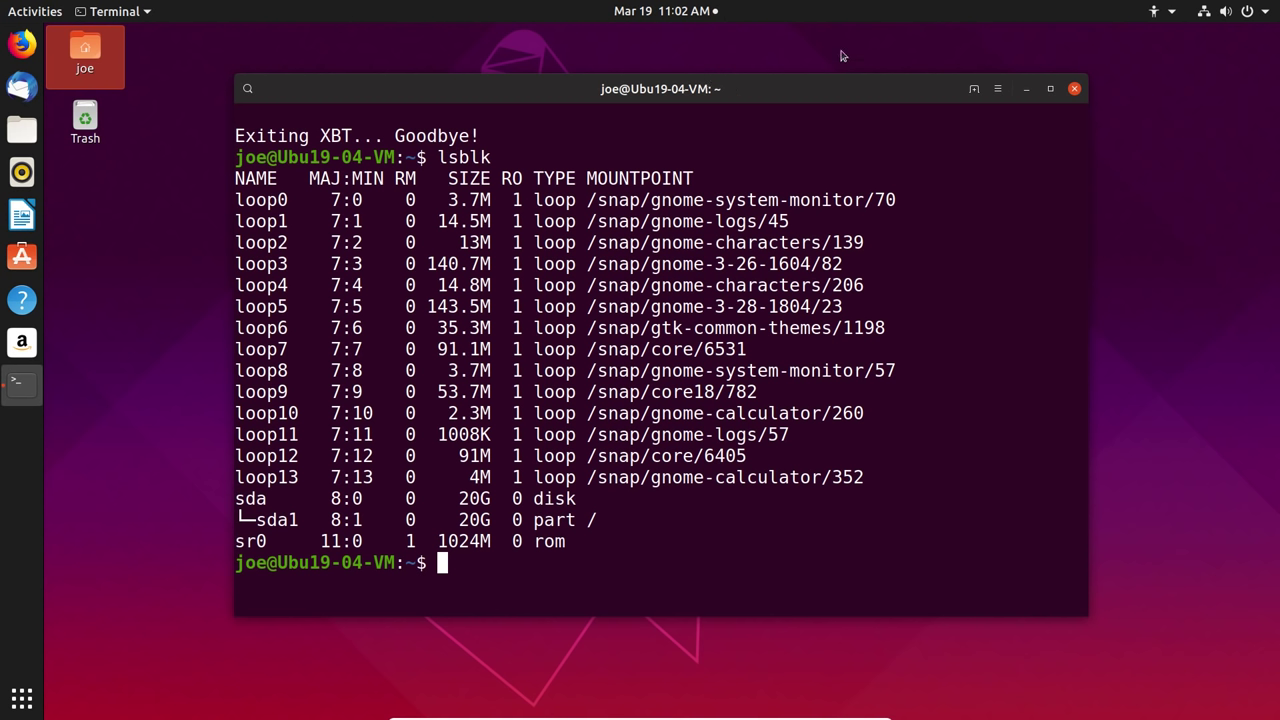
On the host, minimize the screen recorder, open Files, maximize and restore it, then close both Files windows.
{"action": "left_click", "coordinate": [802, 64]}
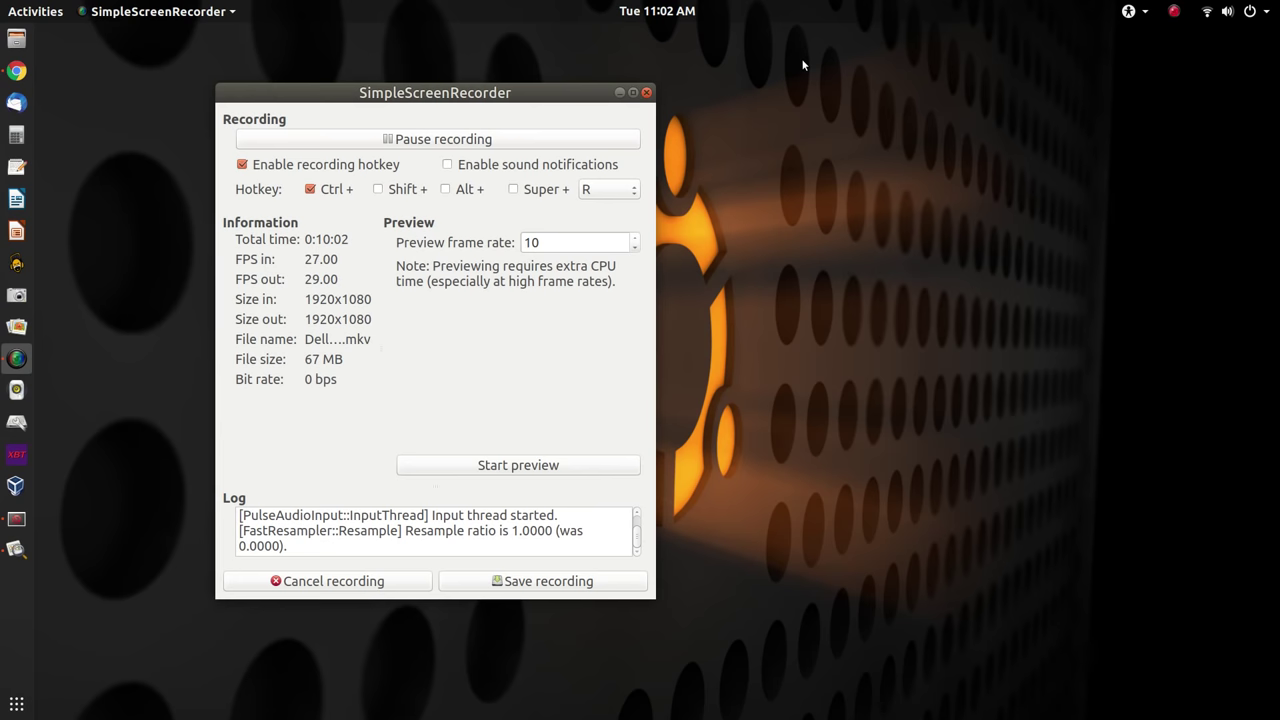
{"action": "key", "text": "super+h"}
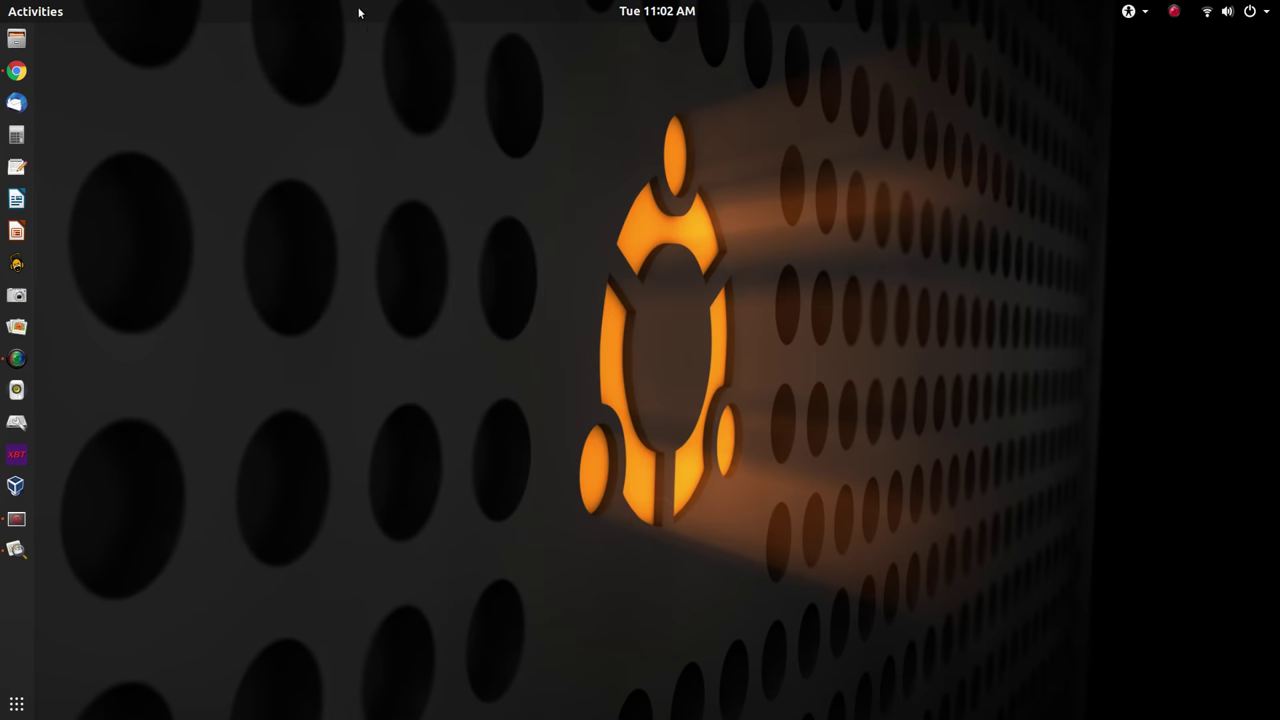
{"action": "left_click", "coordinate": [15, 42]}
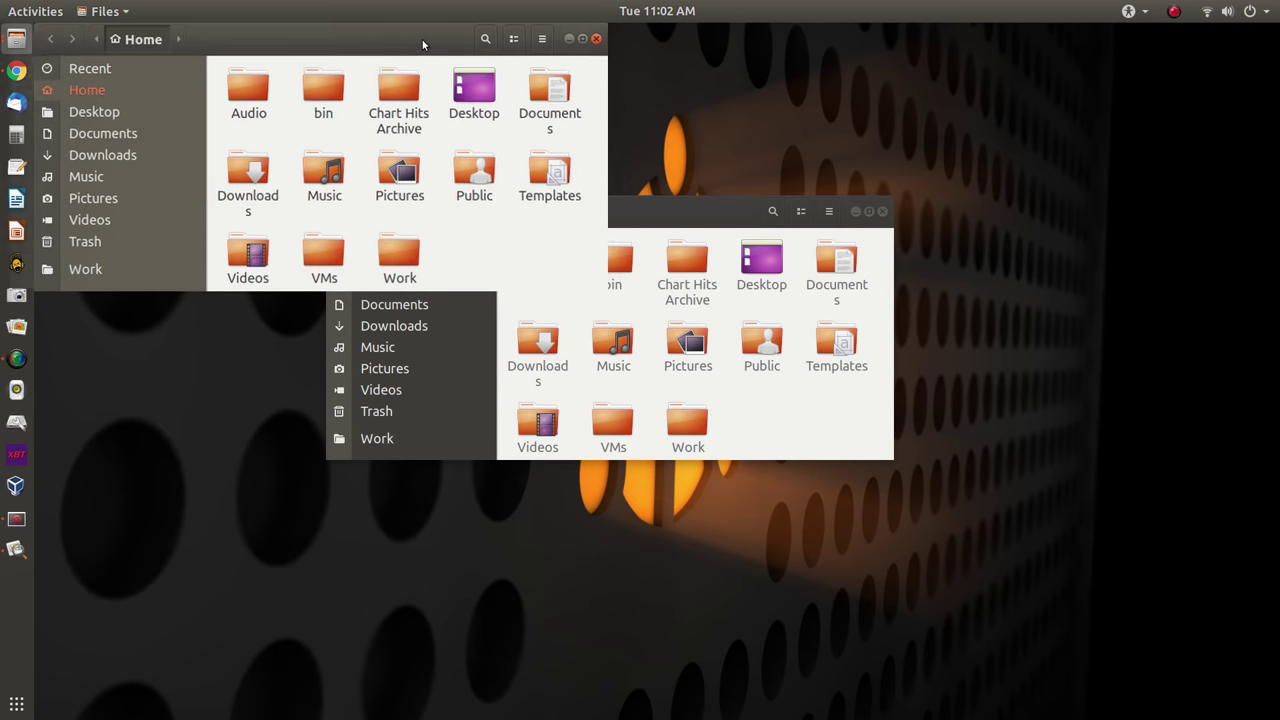
{"action": "double_click", "coordinate": [422, 39]}
{"action": "double_click", "coordinate": [422, 39]}
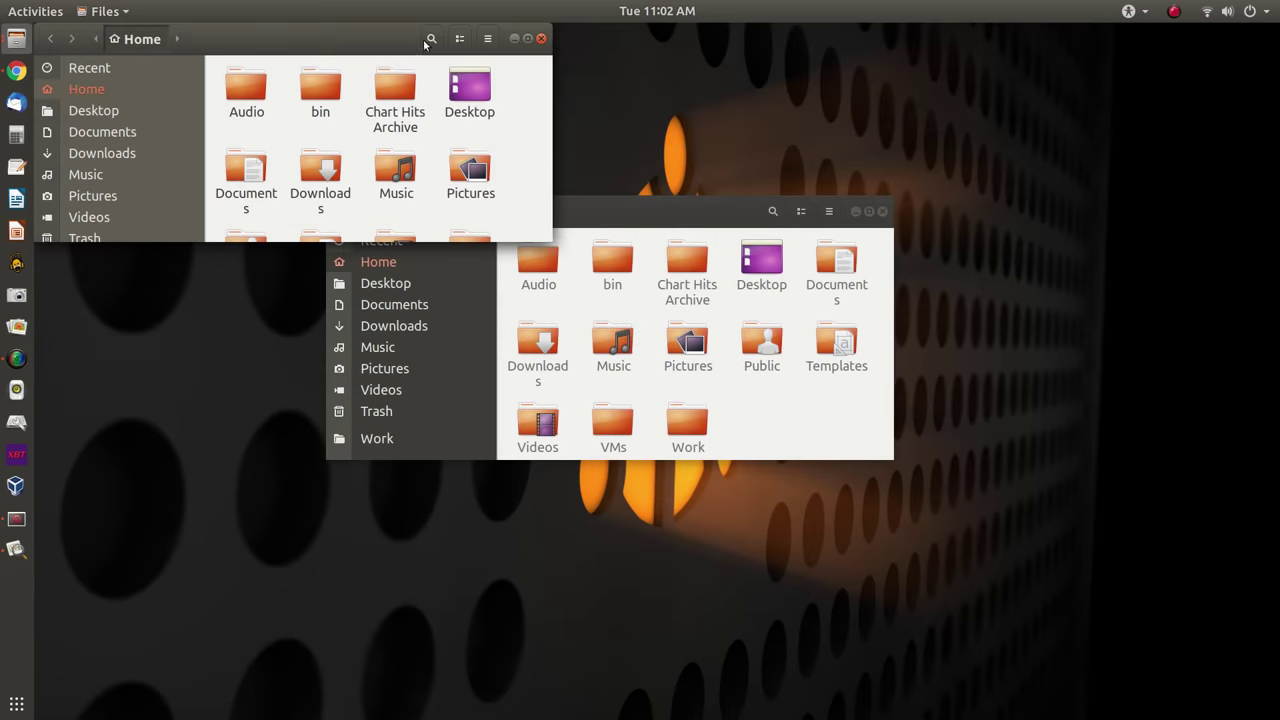
{"action": "left_click", "coordinate": [541, 38]}
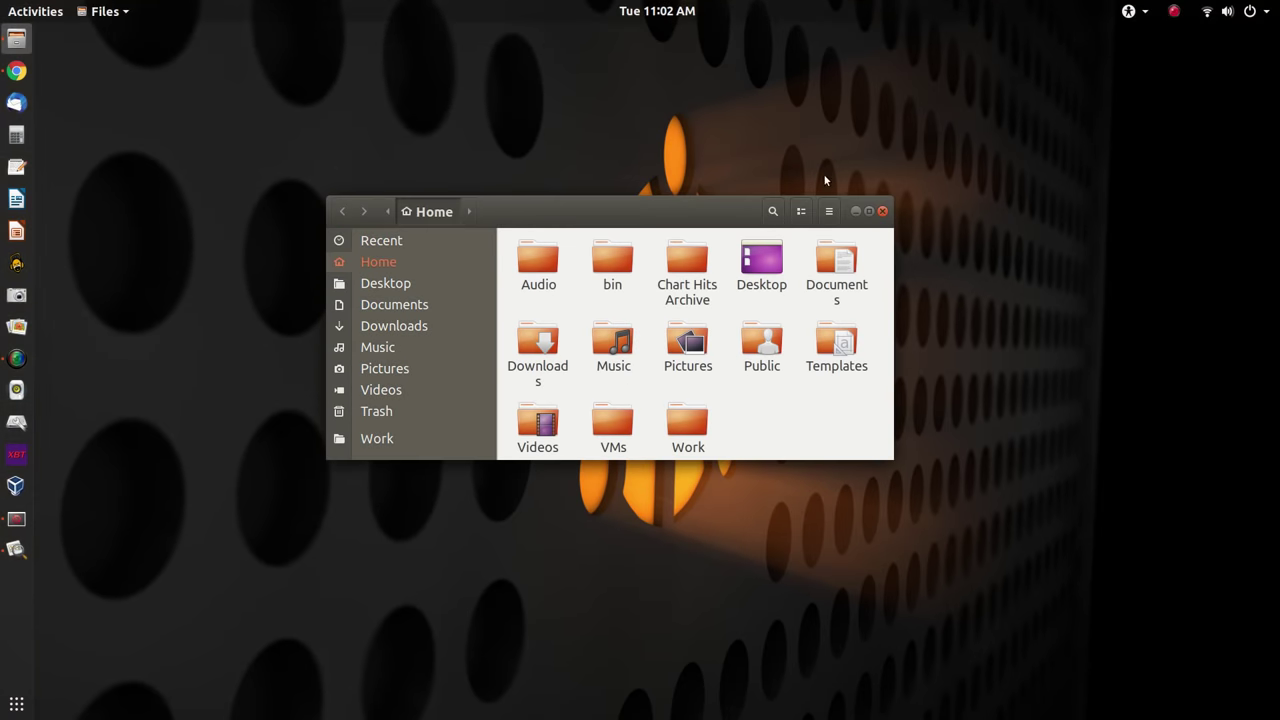
{"action": "left_click", "coordinate": [883, 211]}
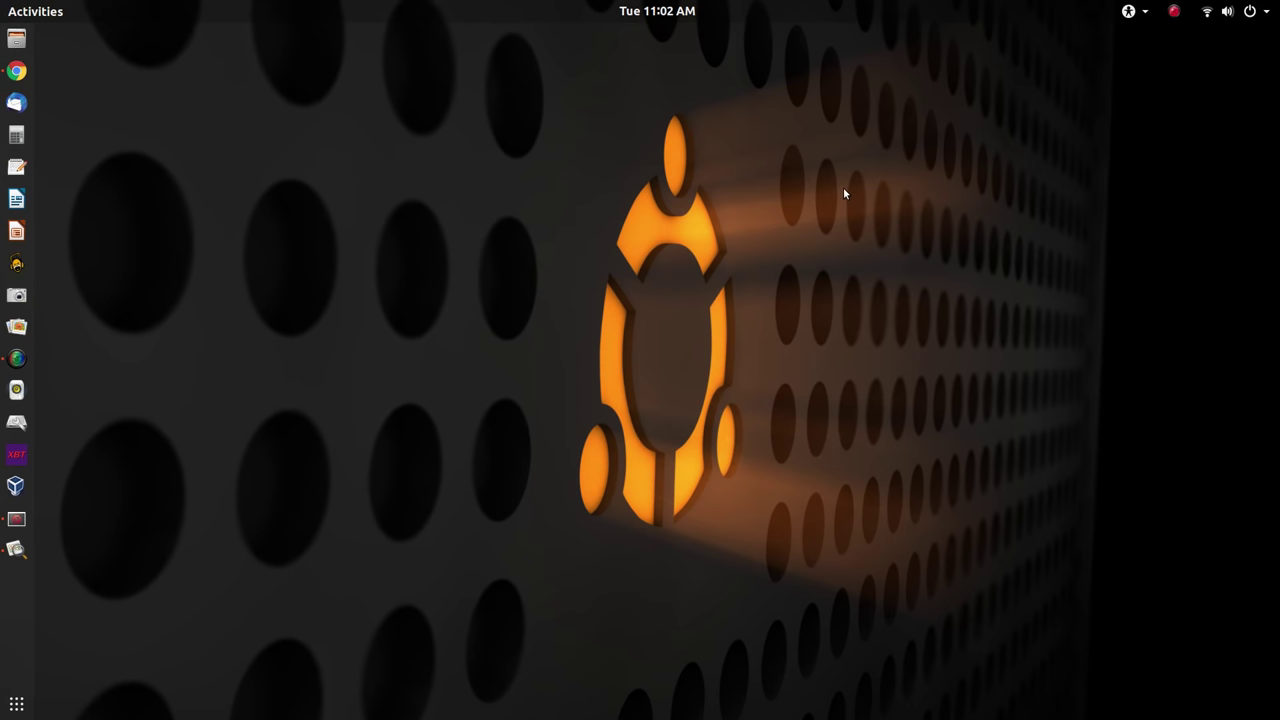
Switch to the workspace running the Ubuntu 19.04 VM from the Activities overview.
{"action": "key", "text": "super"}
{"action": "mouse_move", "coordinate": [1268, 214]}
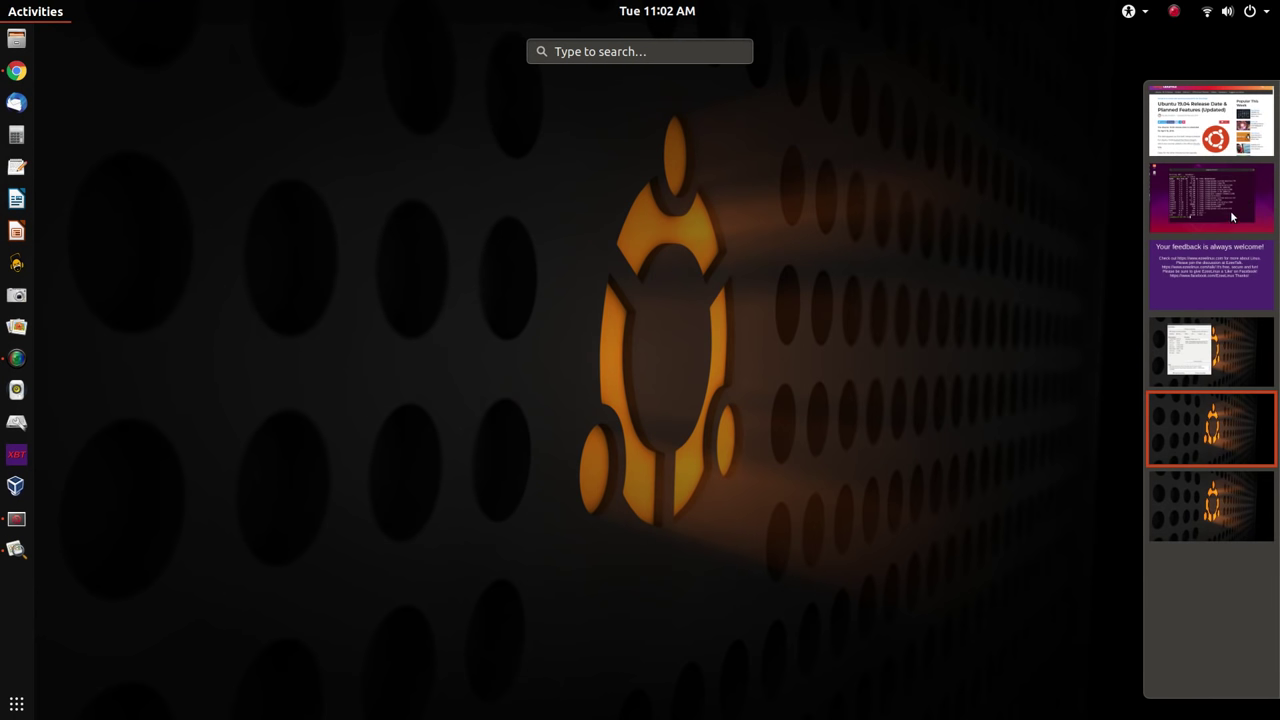
{"action": "left_click", "coordinate": [1230, 210]}
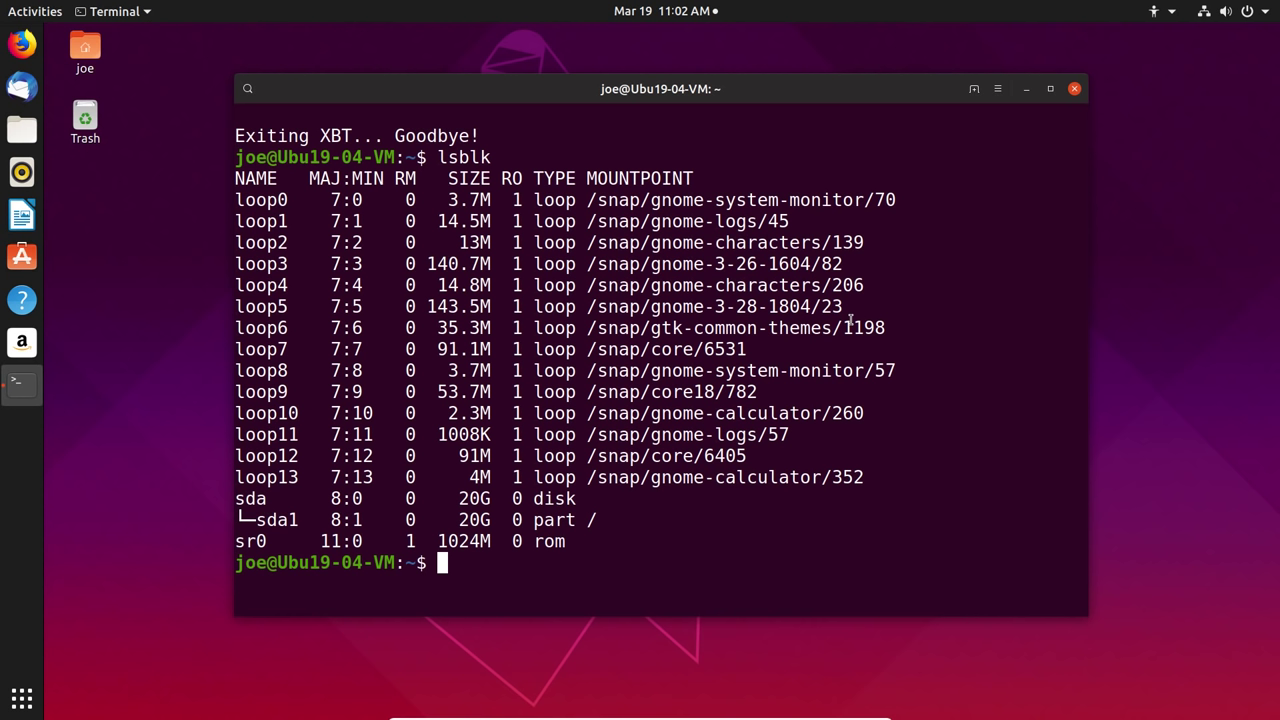
Run uname -r and uname -a to show kernel 5.0.0-7-generic and the x86_64 system details.
{"action": "type", "text": "uname -r"}
{"action": "key", "text": "Return"}
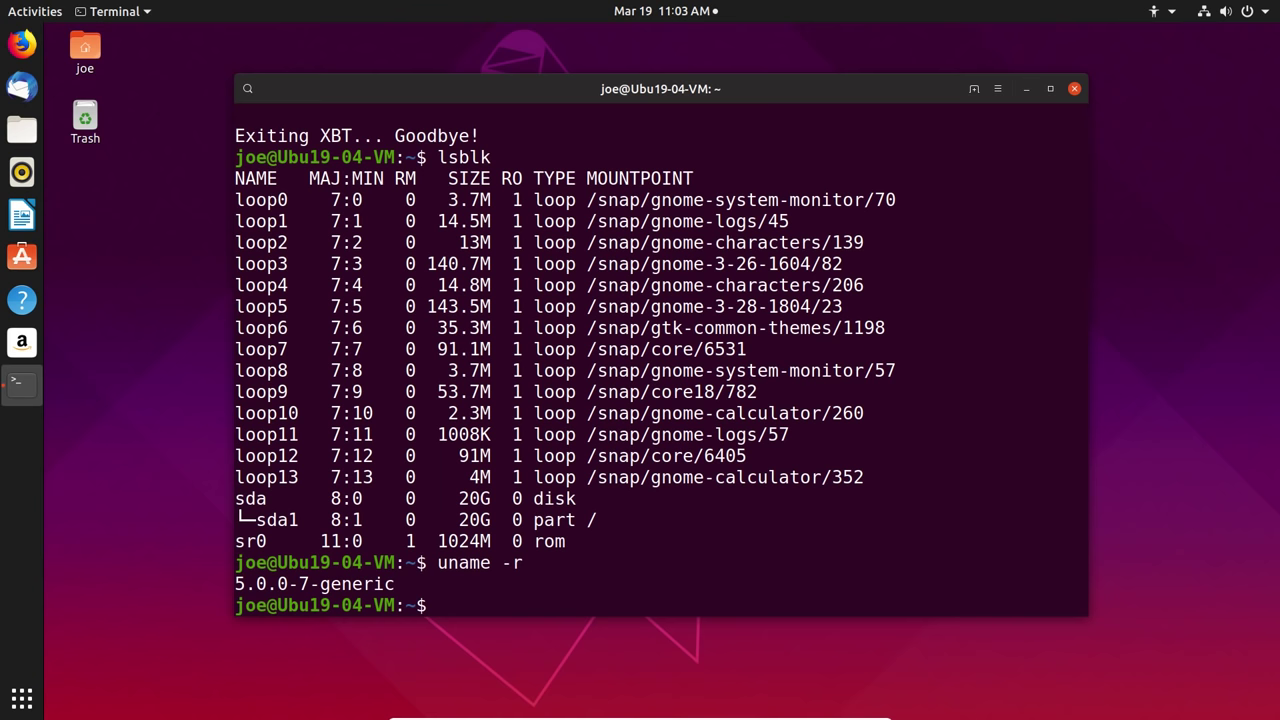
{"action": "key", "text": "Up"}
{"action": "key", "text": "BackSpace"}
{"action": "type", "text": "ame -a"}
{"action": "key", "text": "Return"}
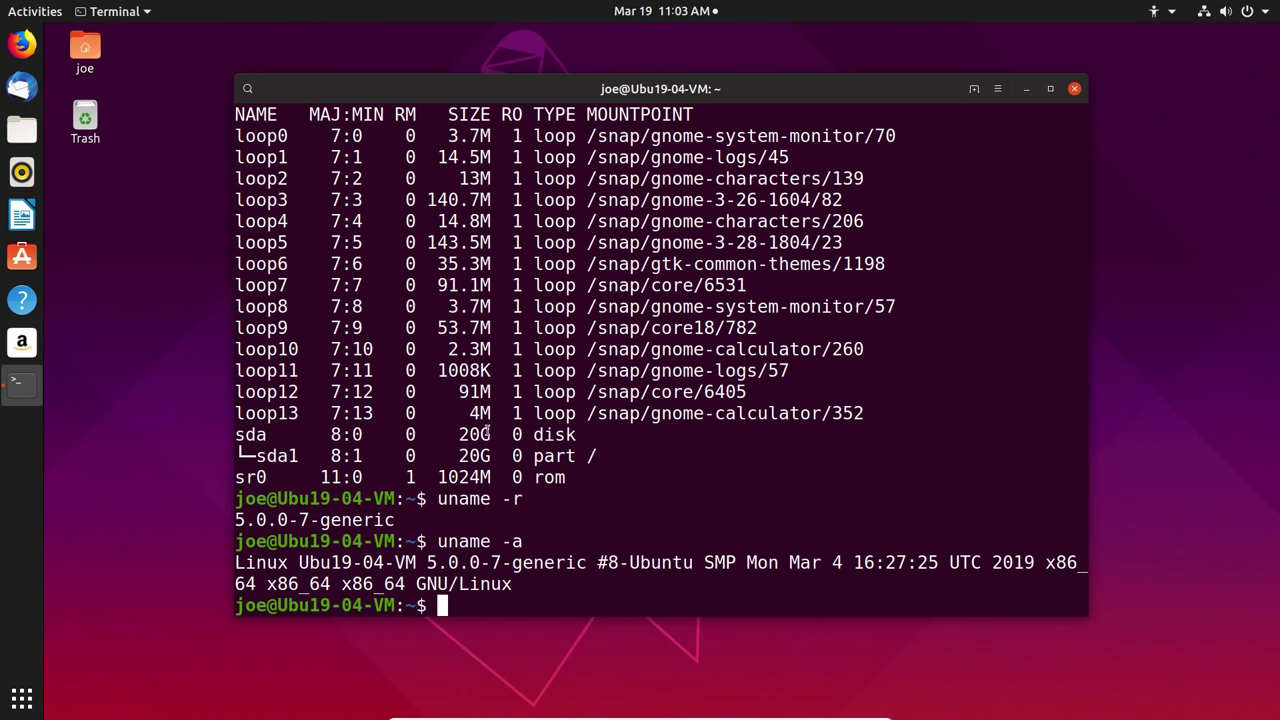
Launch LibreOffice Writer and check its version, 6.2.1.2, in Help > About LibreOffice.
{"action": "left_click", "coordinate": [22, 216]}
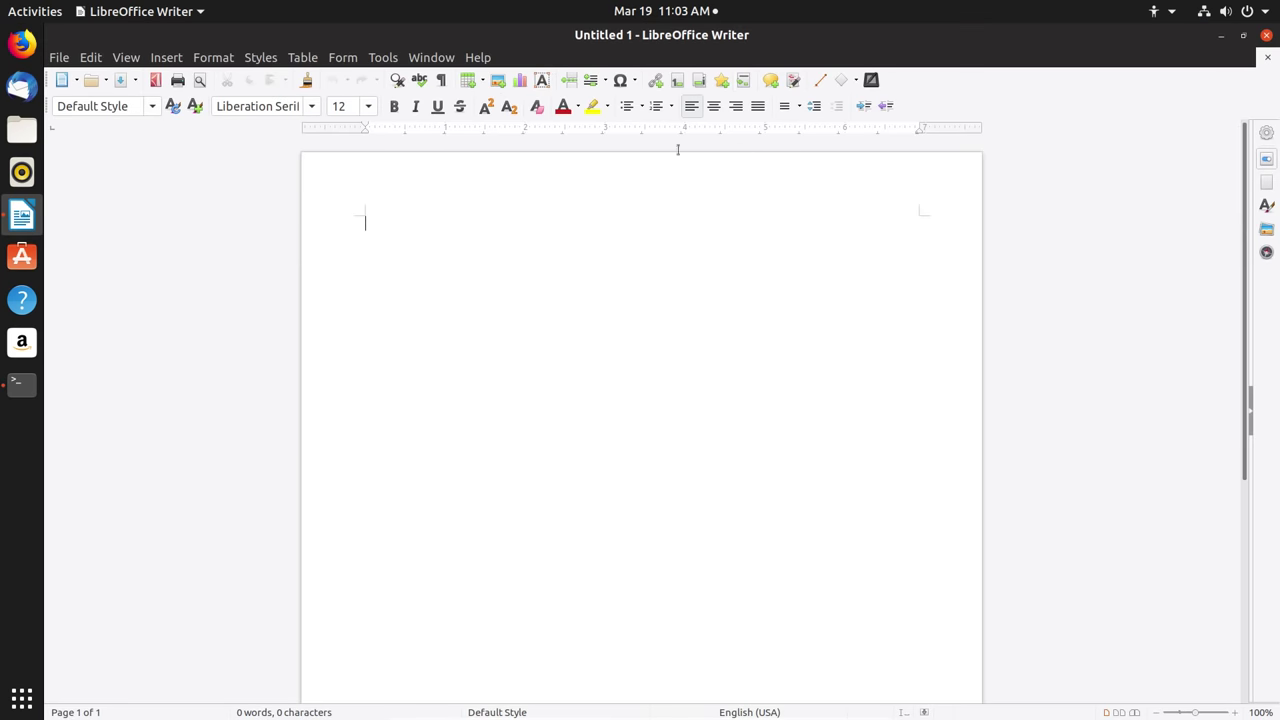
{"action": "left_click", "coordinate": [479, 60]}
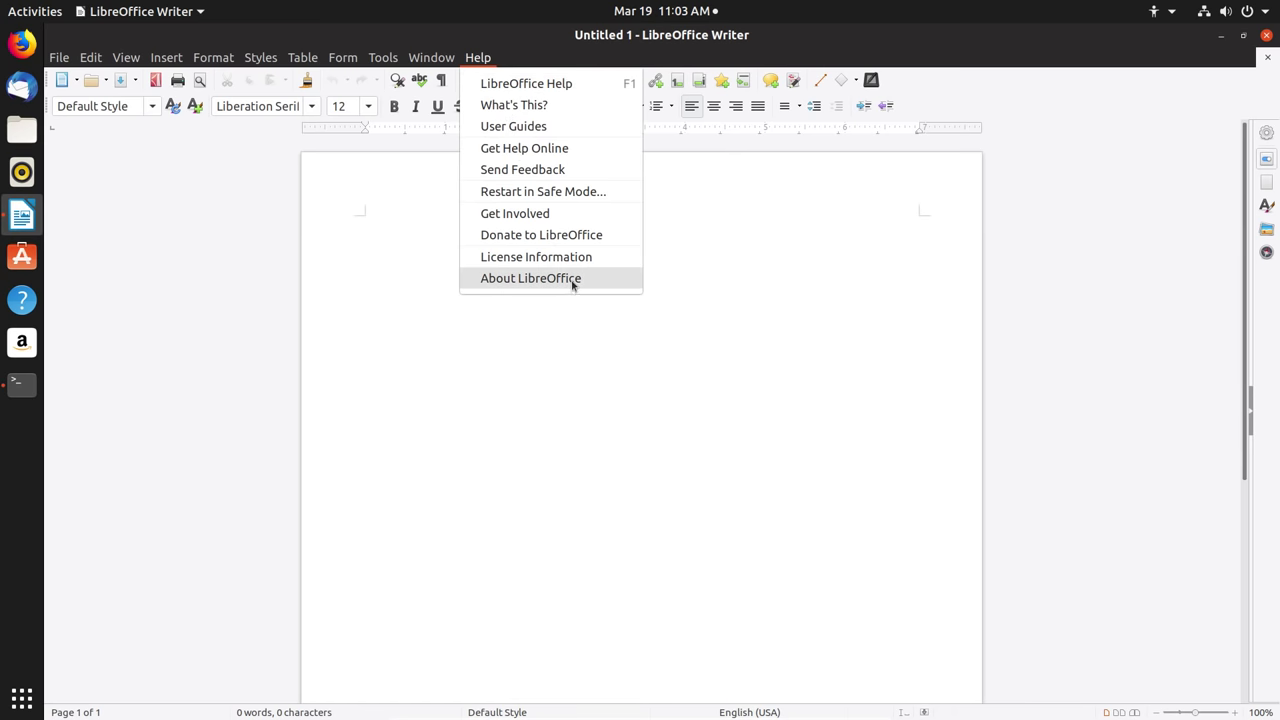
{"action": "left_click", "coordinate": [573, 282]}
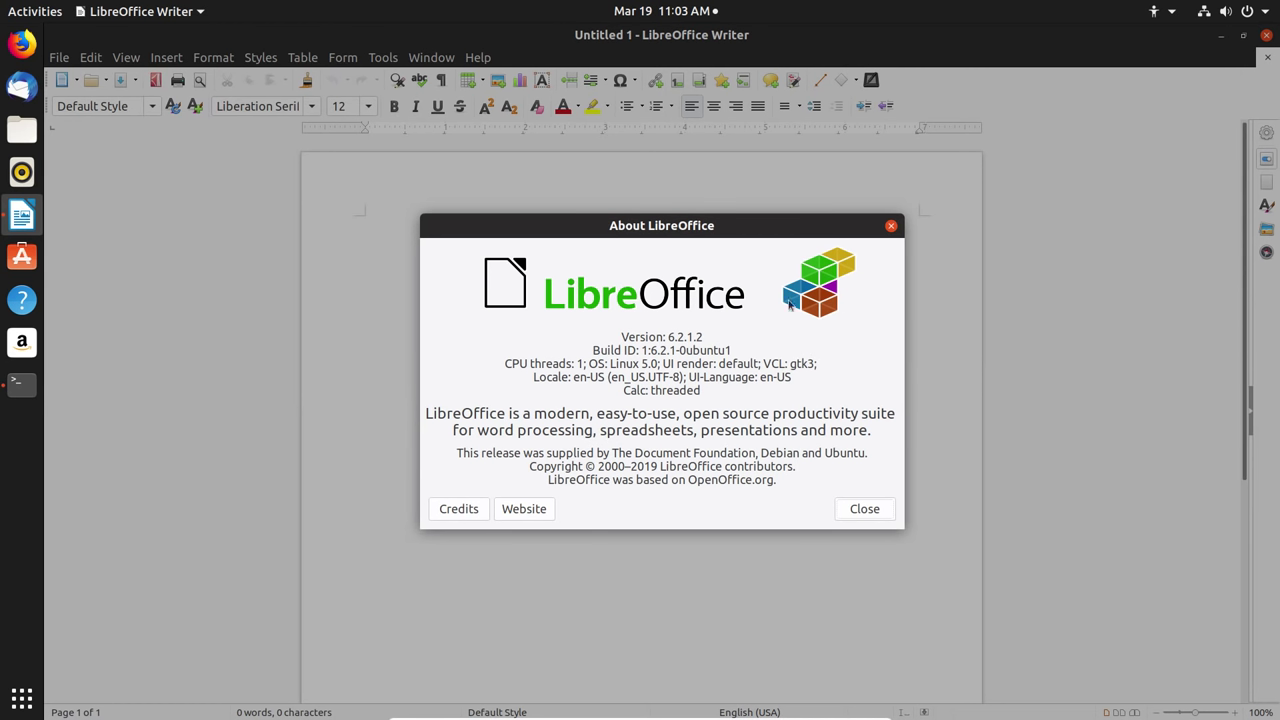
{"action": "left_click", "coordinate": [890, 231]}
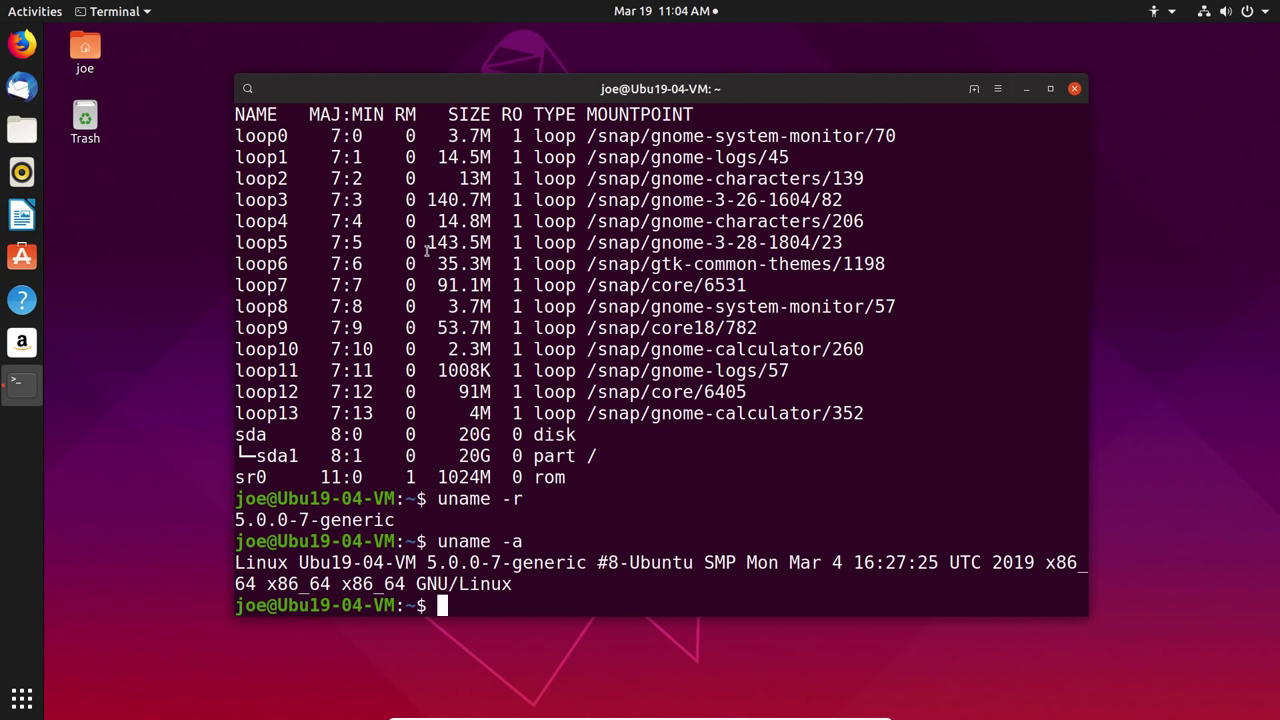
Launch Ubuntu Software, browse its Installed applications list, then close the store.
{"action": "left_click", "coordinate": [40, 260]}
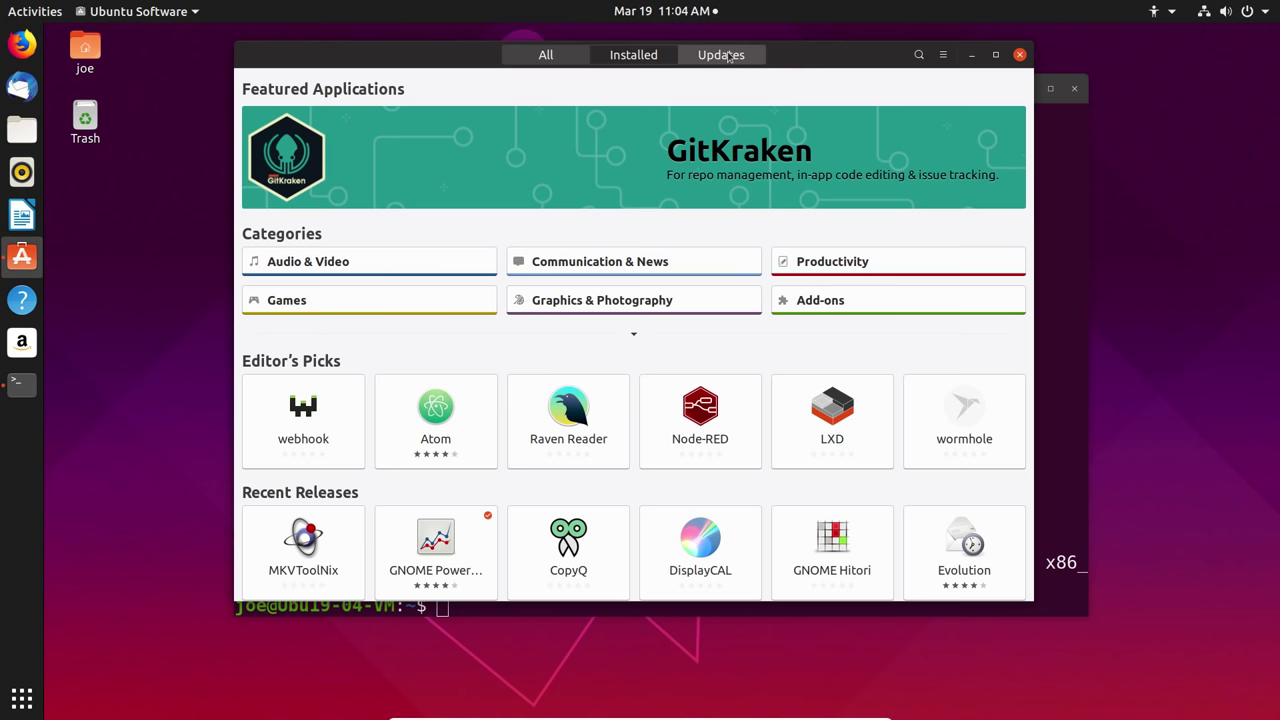
{"action": "left_click", "coordinate": [638, 56]}
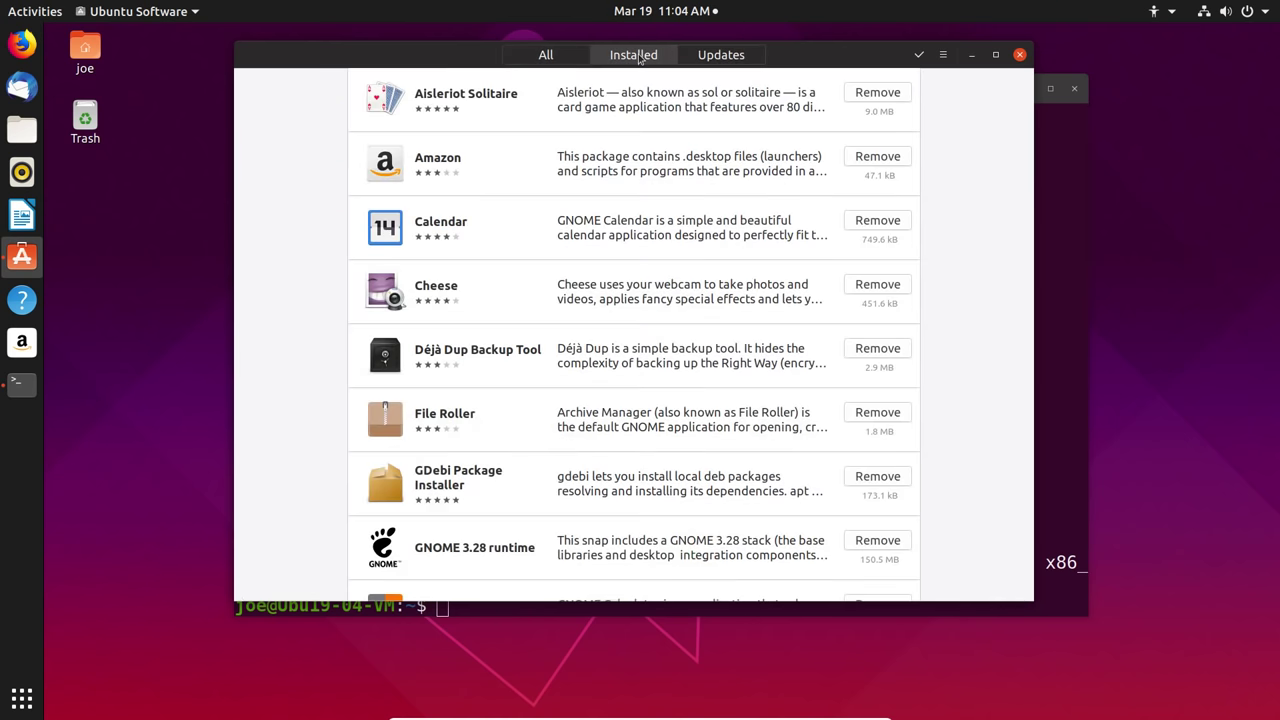
{"action": "scroll", "coordinate": [600, 300], "scroll_direction": "down", "scroll_amount": 5}
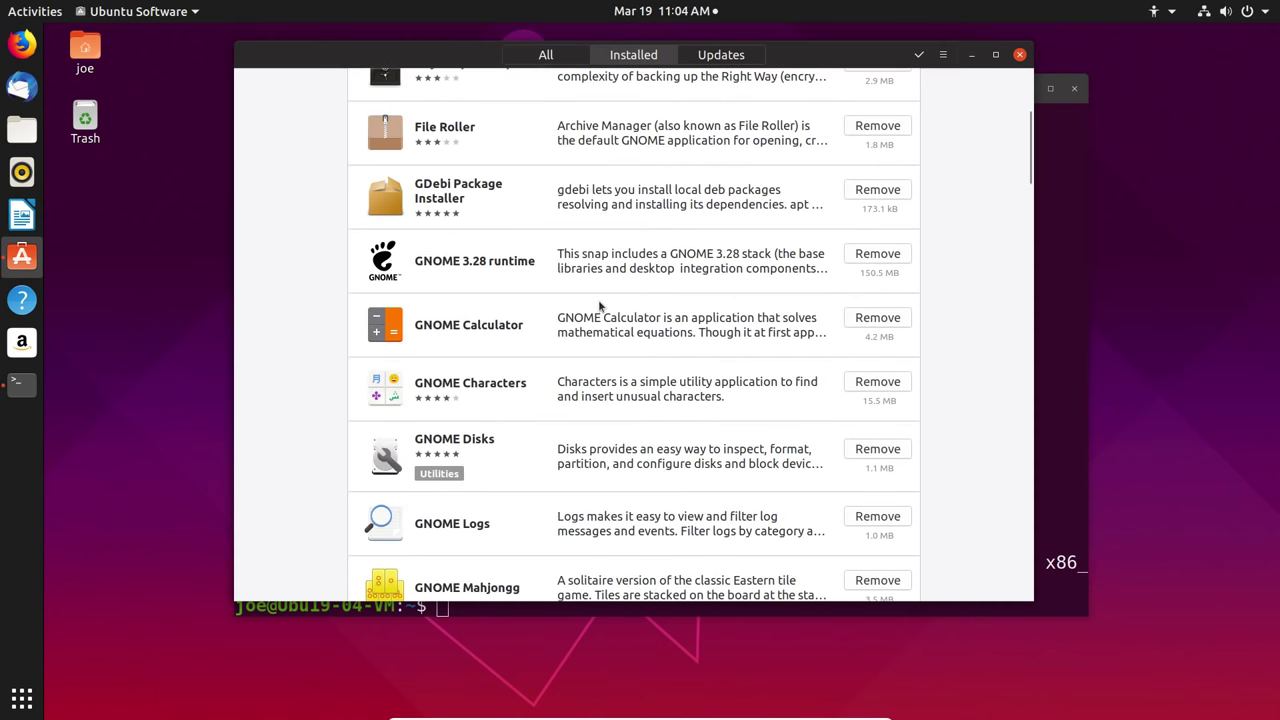
{"action": "scroll", "coordinate": [599, 305], "scroll_direction": "up", "scroll_amount": 5}
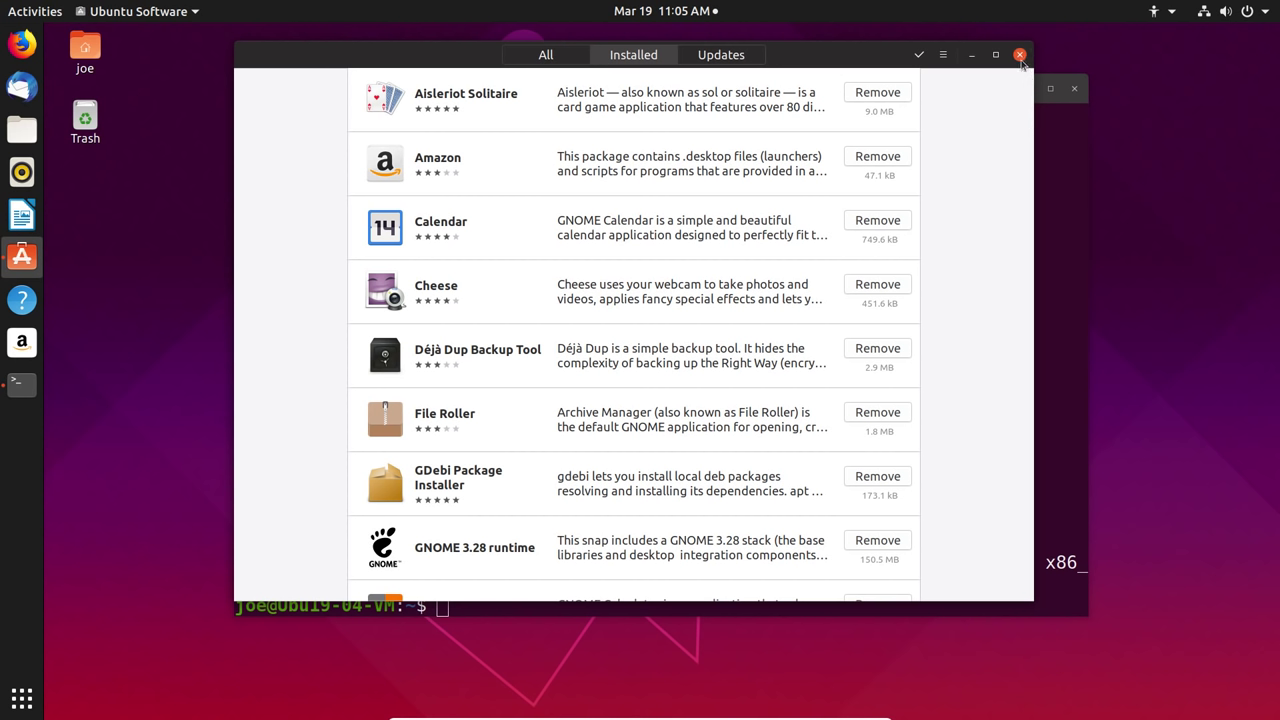
{"action": "left_click", "coordinate": [1019, 55]}
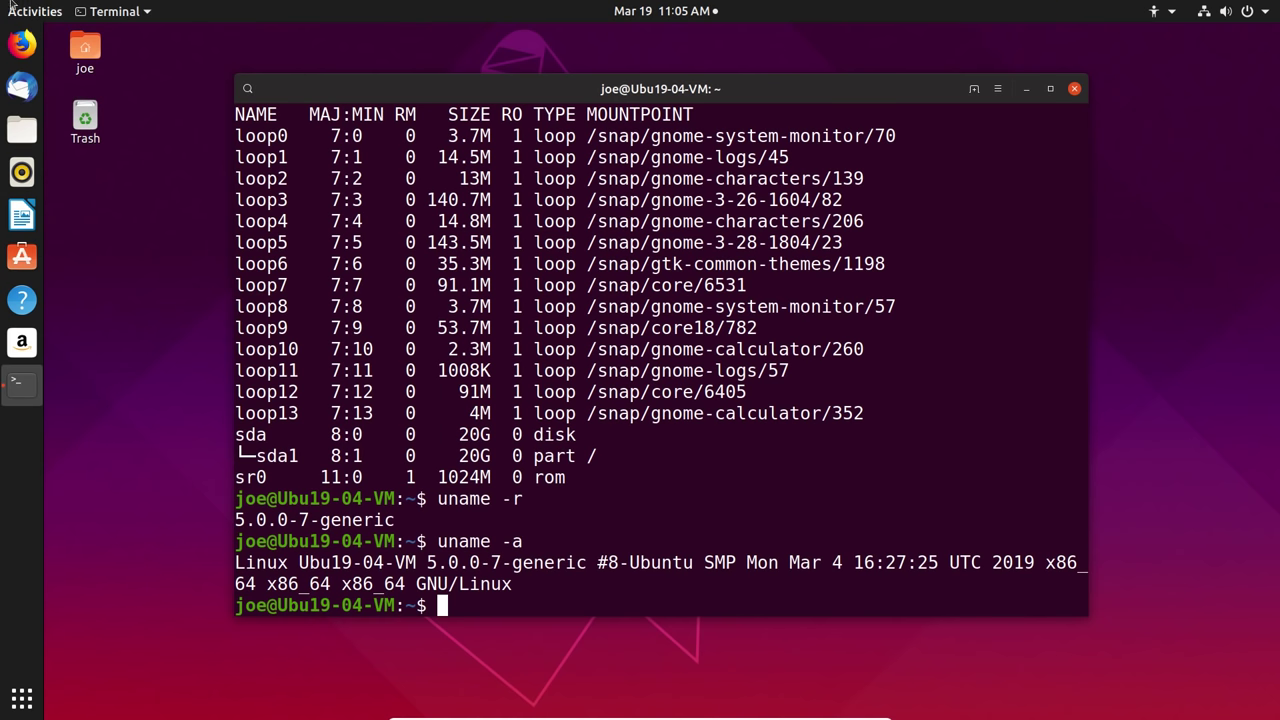
{"action": "mouse_move", "coordinate": [2, 2]}
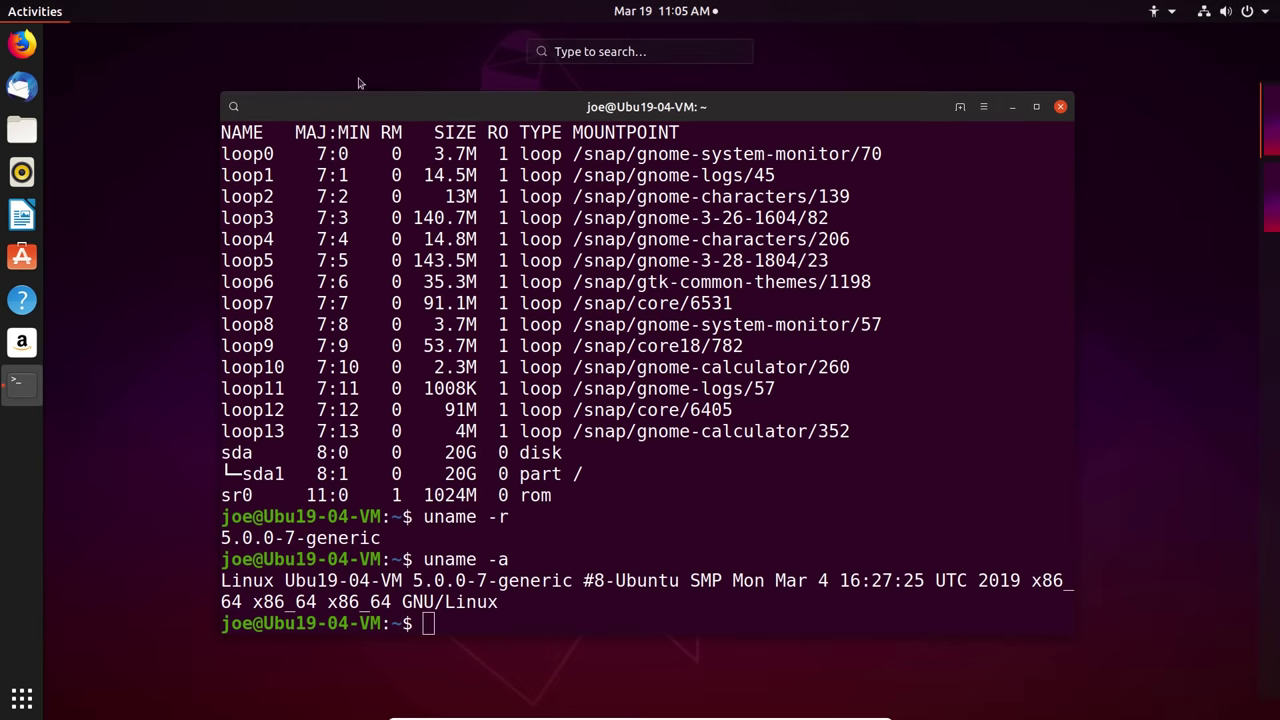
{"action": "left_click", "coordinate": [672, 47]}
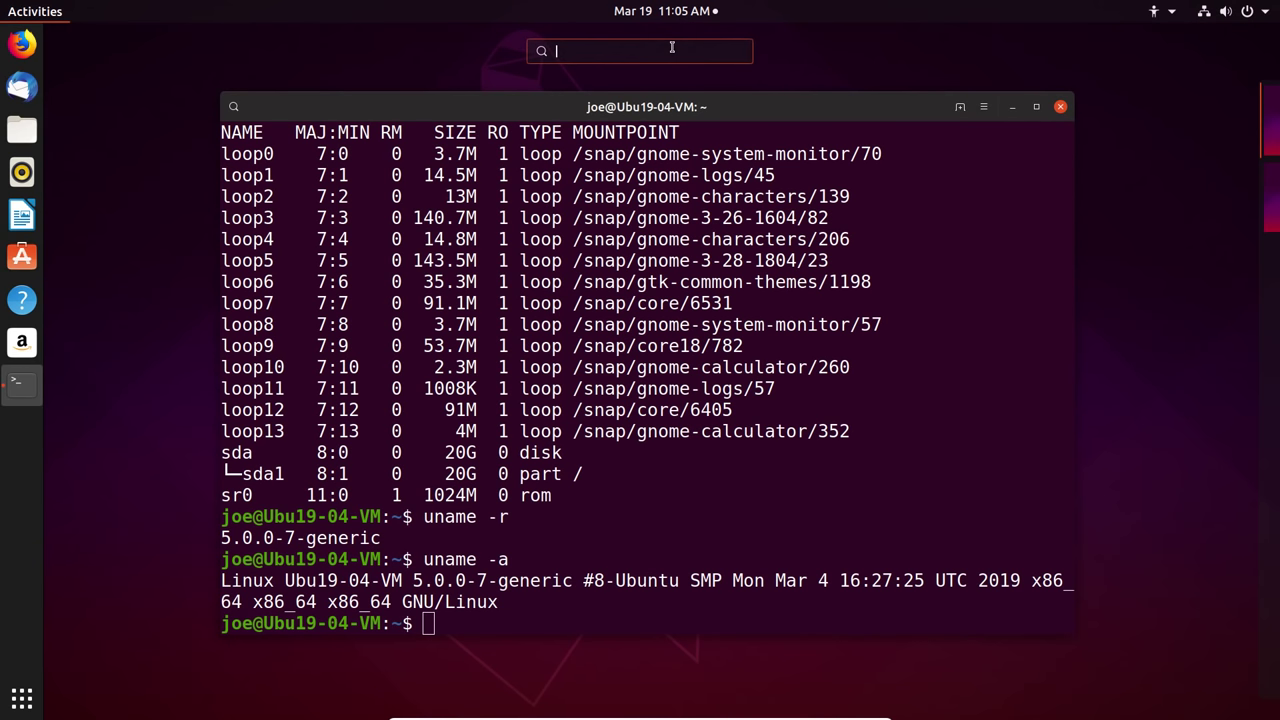
{"action": "type", "text": "tweaks"}
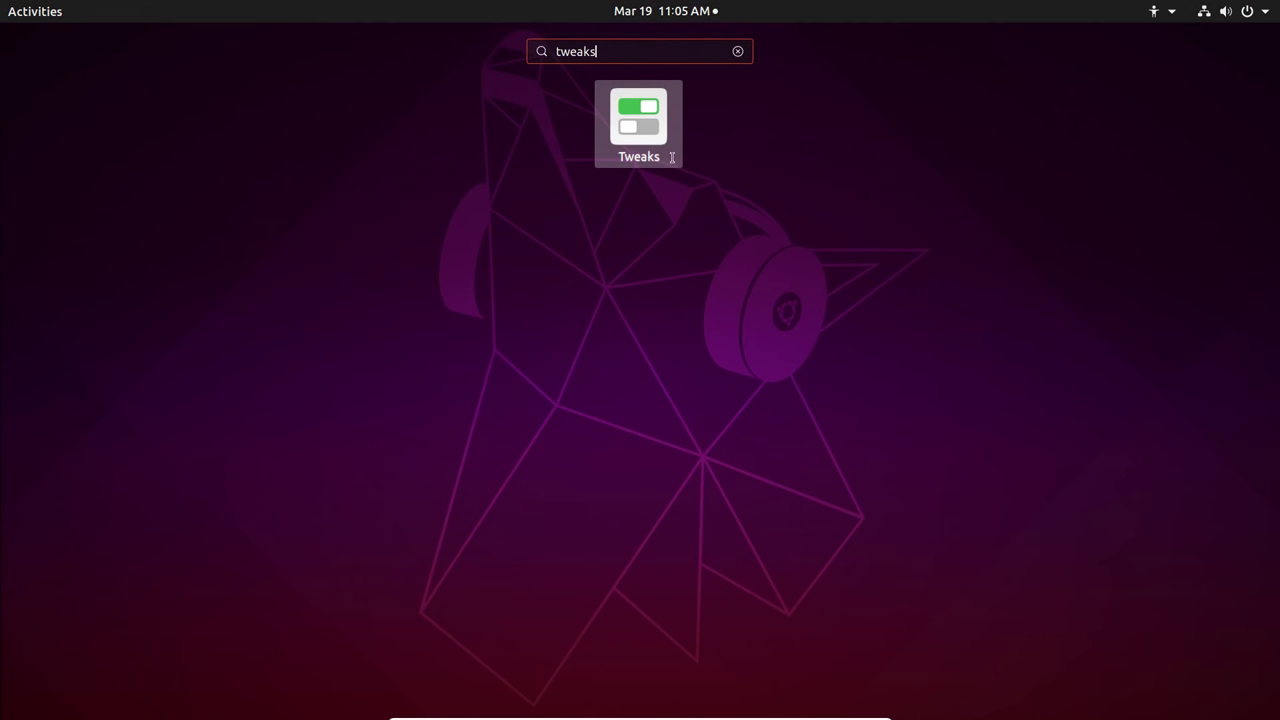
{"action": "key", "text": "super"}
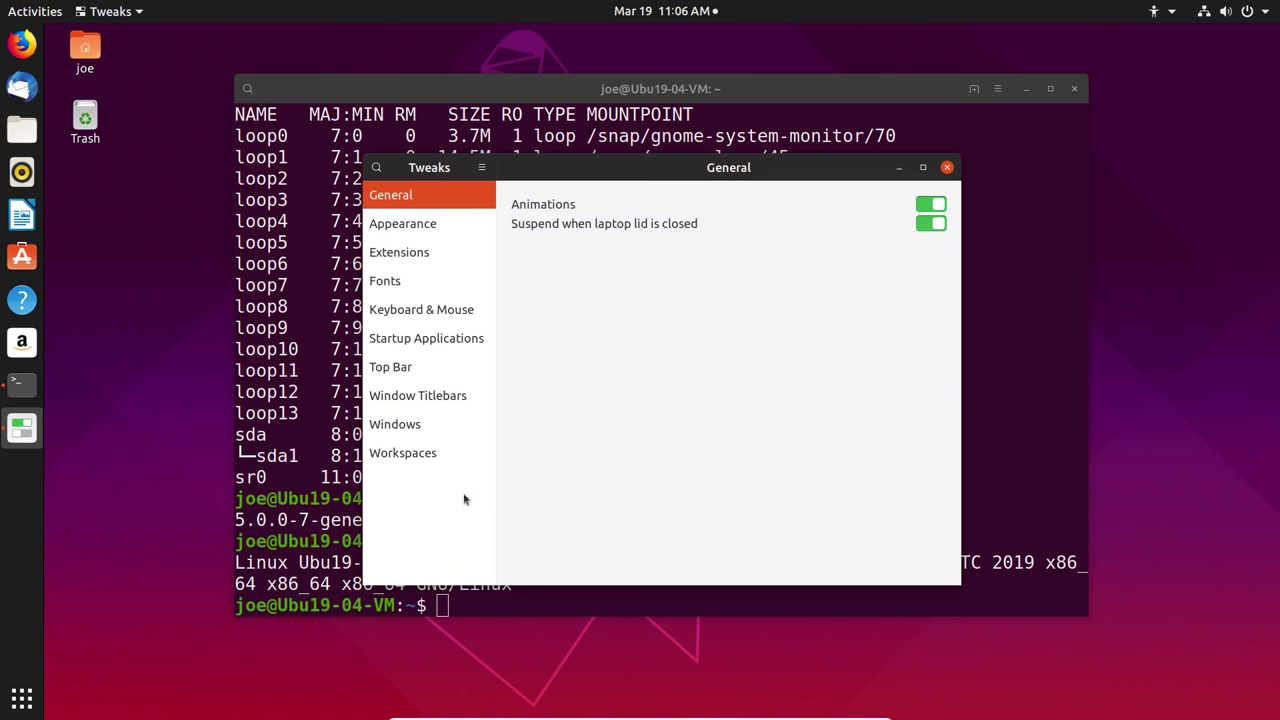
View the Appearance, General, Extensions and Windows pages in Tweaks, then close it.
{"action": "left_click", "coordinate": [452, 227]}
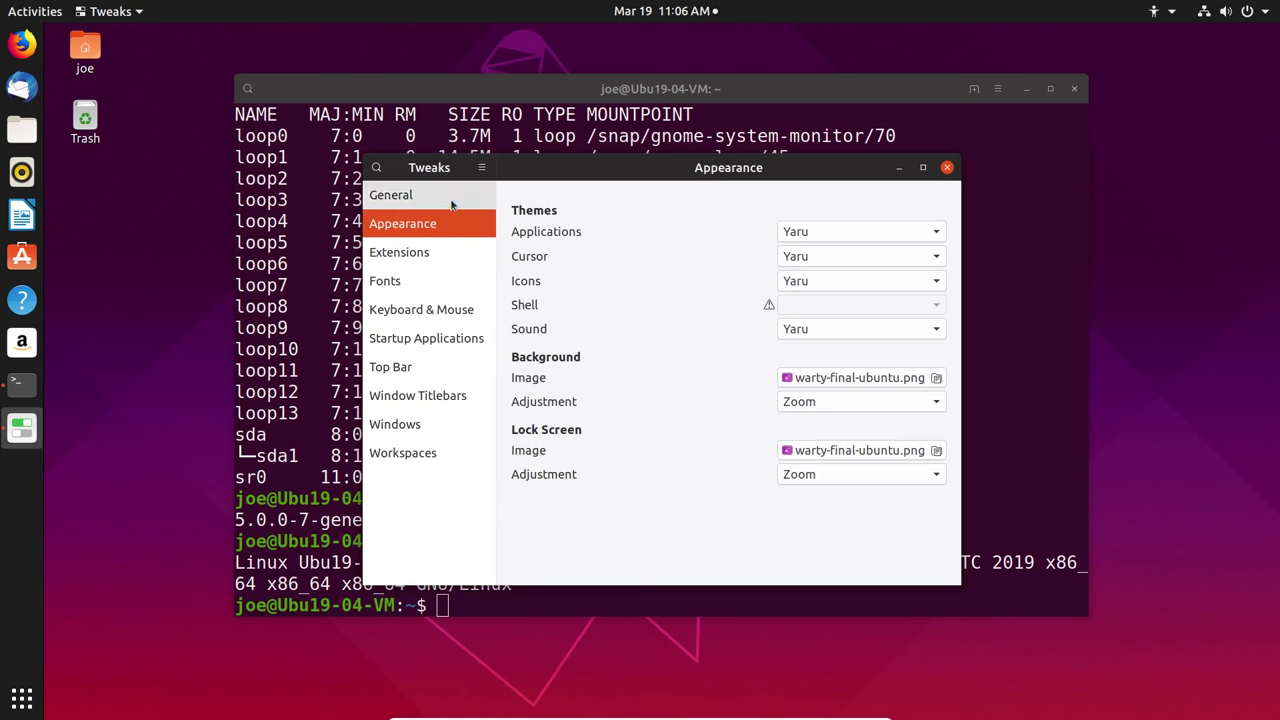
{"action": "left_click", "coordinate": [452, 203]}
{"action": "left_click", "coordinate": [461, 268]}
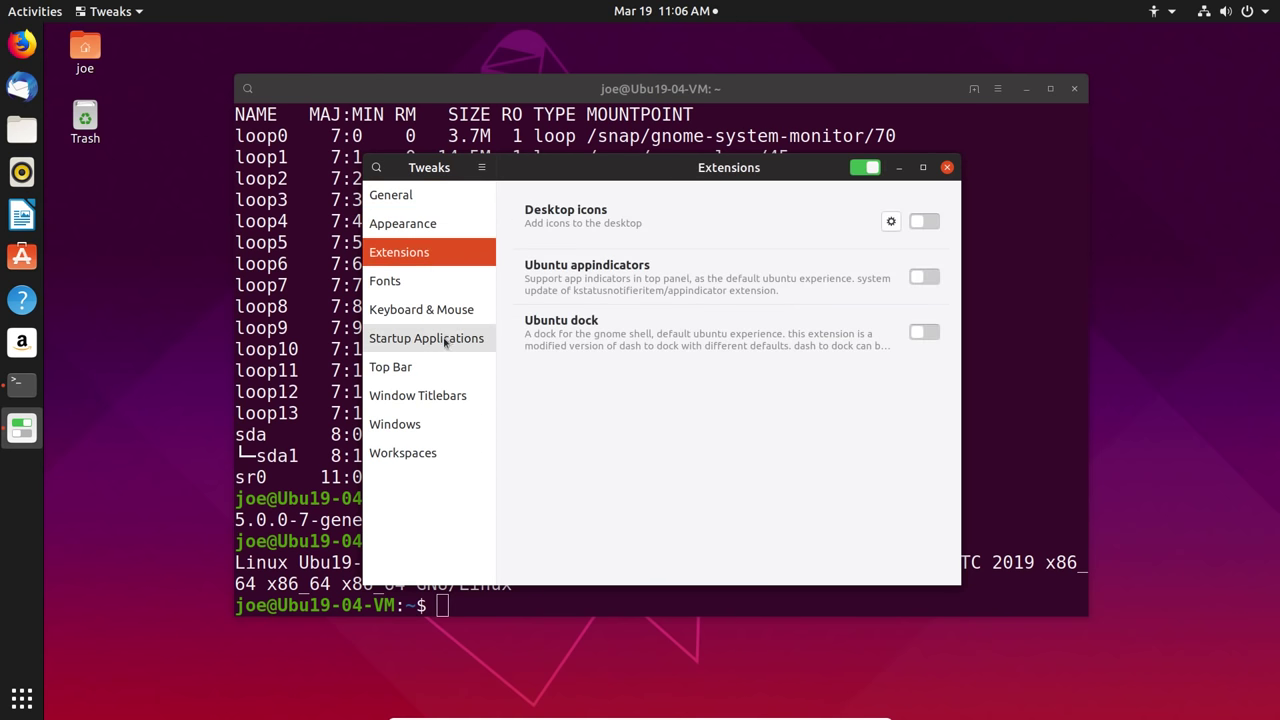
{"action": "left_click", "coordinate": [438, 428]}
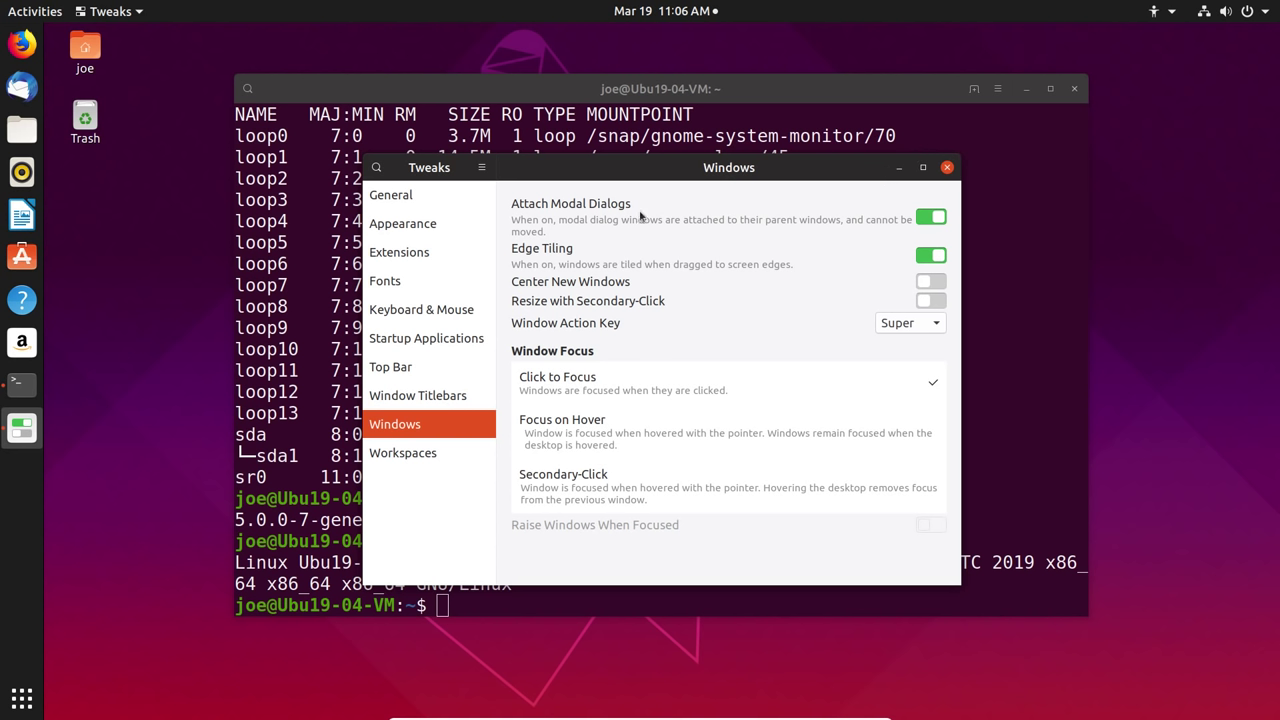
{"action": "left_click", "coordinate": [948, 168]}
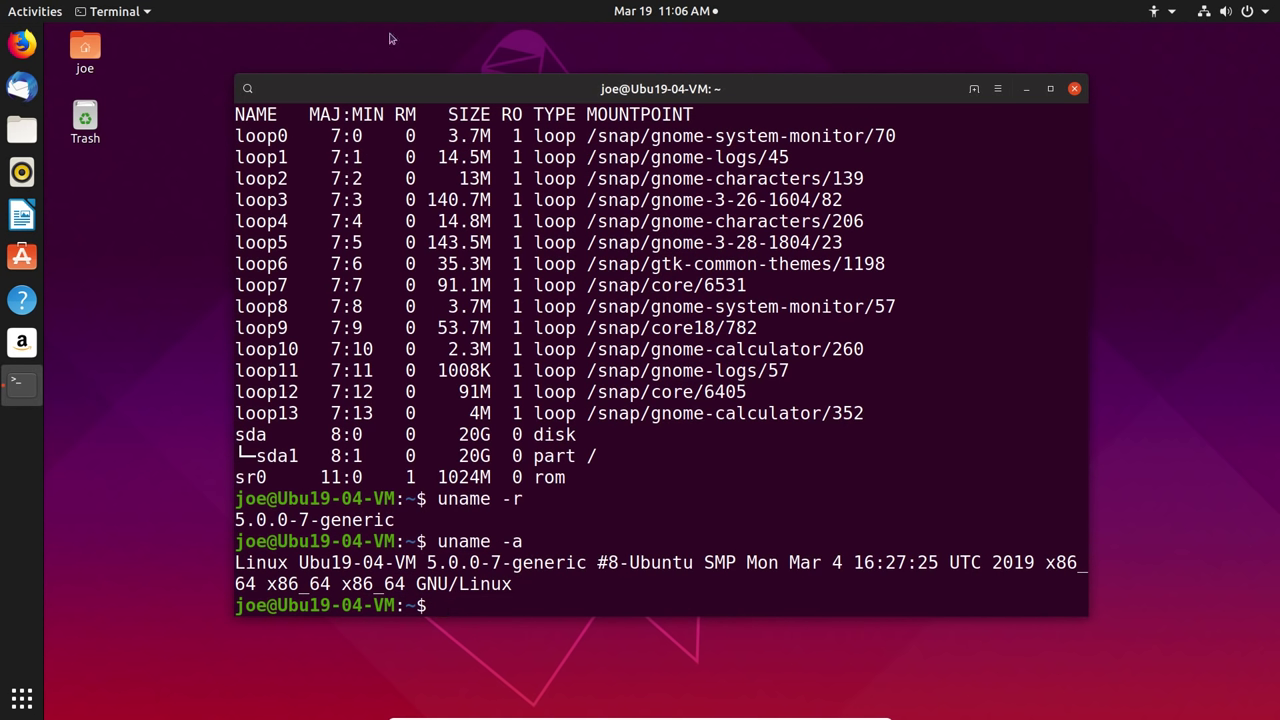
Open Settings from the system menu on the About page showing Ubuntu Disco Dingo and GNOME 3.32.0.
{"action": "left_click", "coordinate": [1277, 4]}
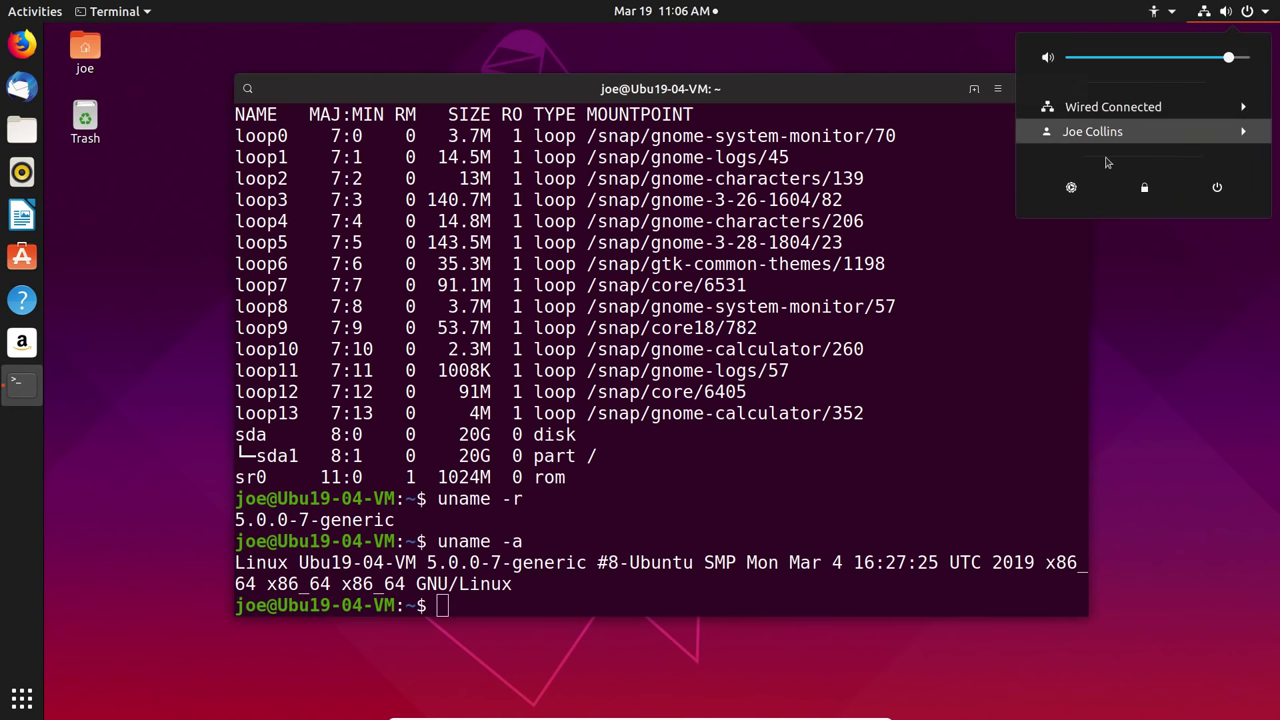
{"action": "left_click", "coordinate": [1071, 187]}
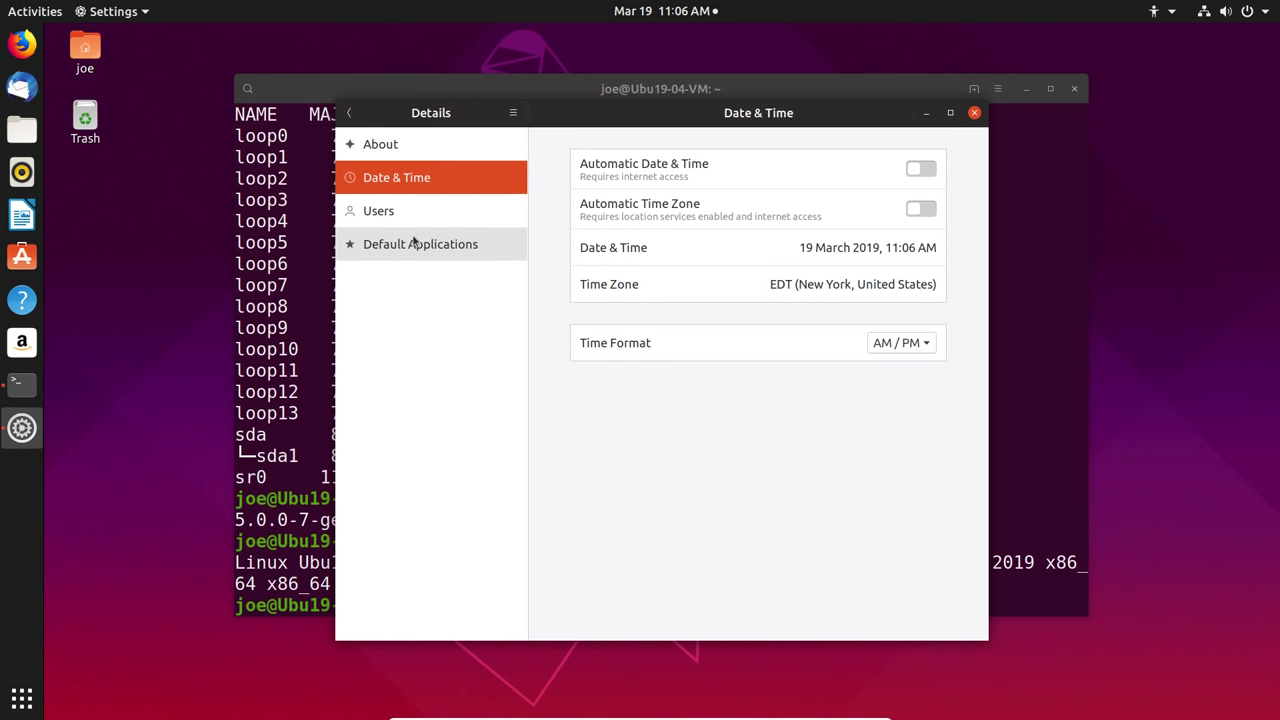
{"action": "left_click", "coordinate": [376, 147]}
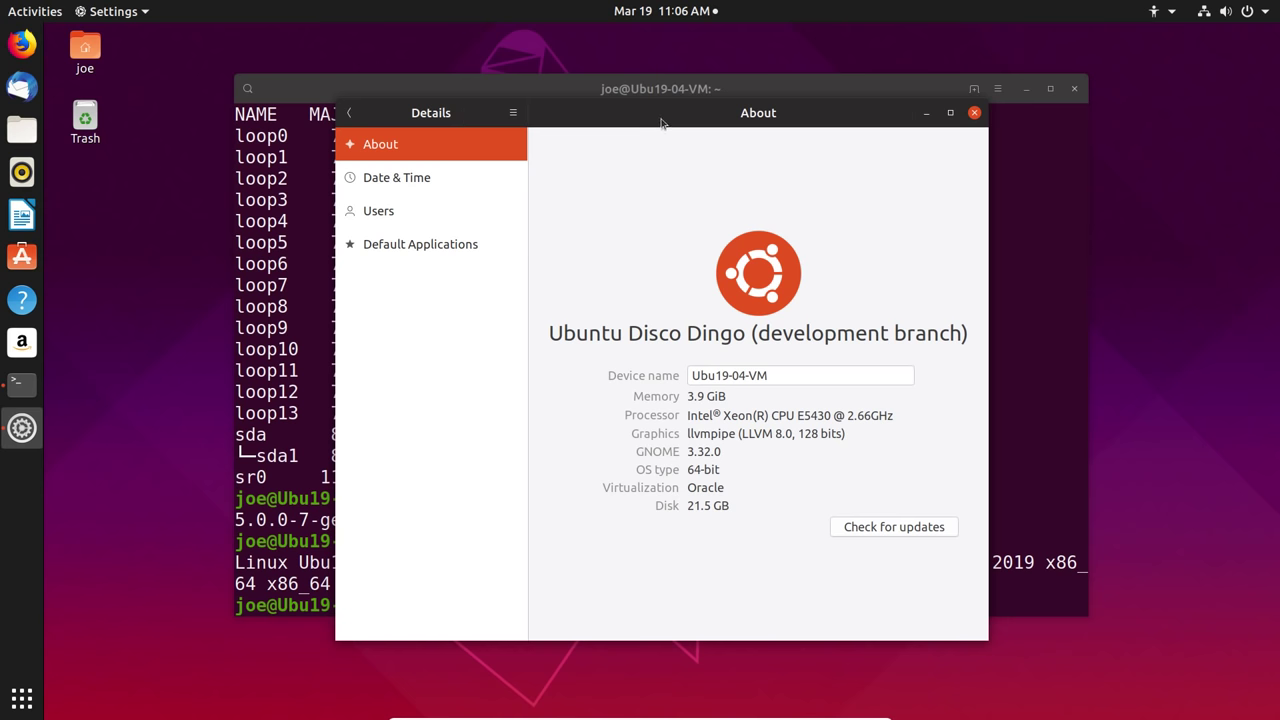
{"action": "left_click_drag", "start_coordinate": [660, 122], "coordinate": [630, 198]}
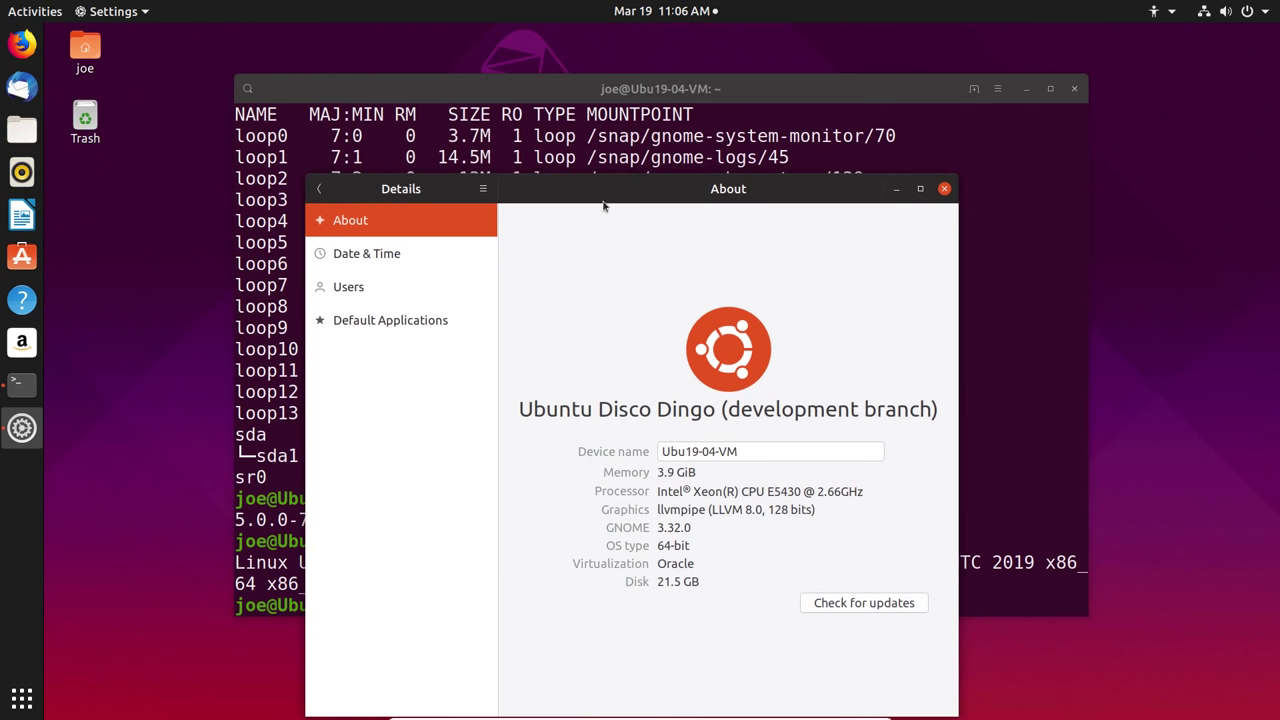
Return to the Settings categories, select Background, and bring up the wallpaper picker.
{"action": "left_click", "coordinate": [316, 190]}
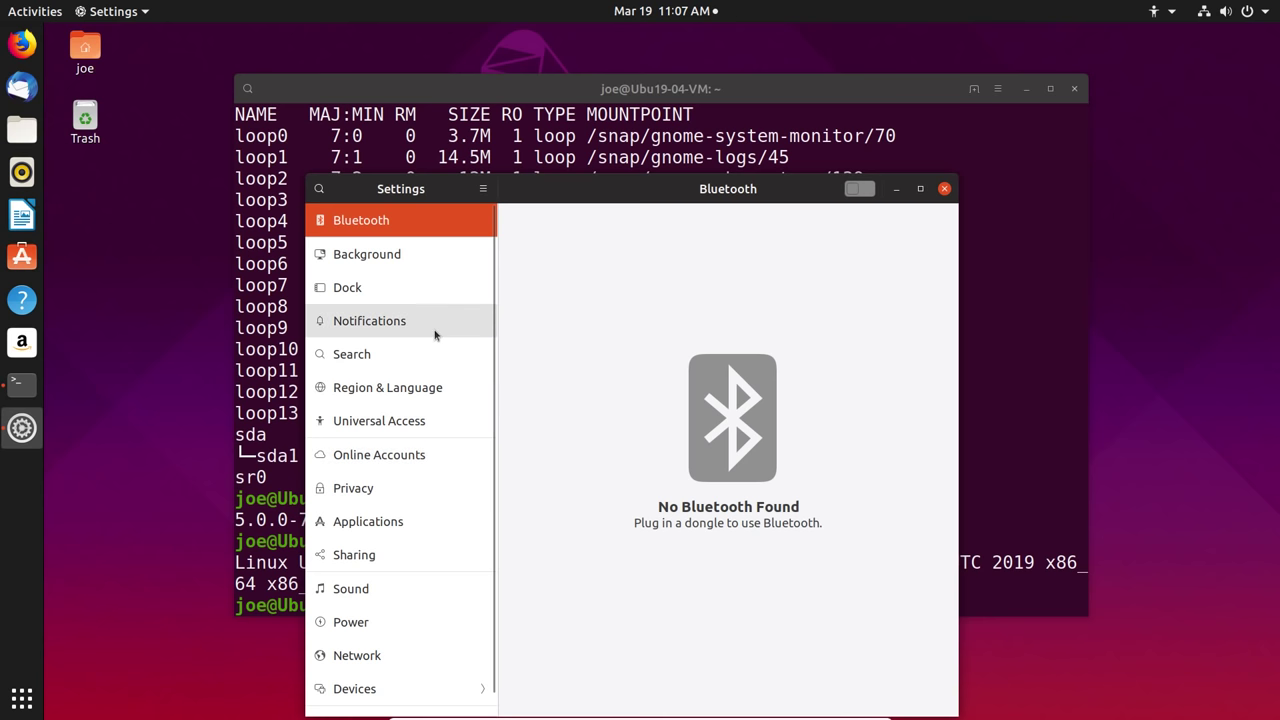
{"action": "left_click", "coordinate": [416, 255]}
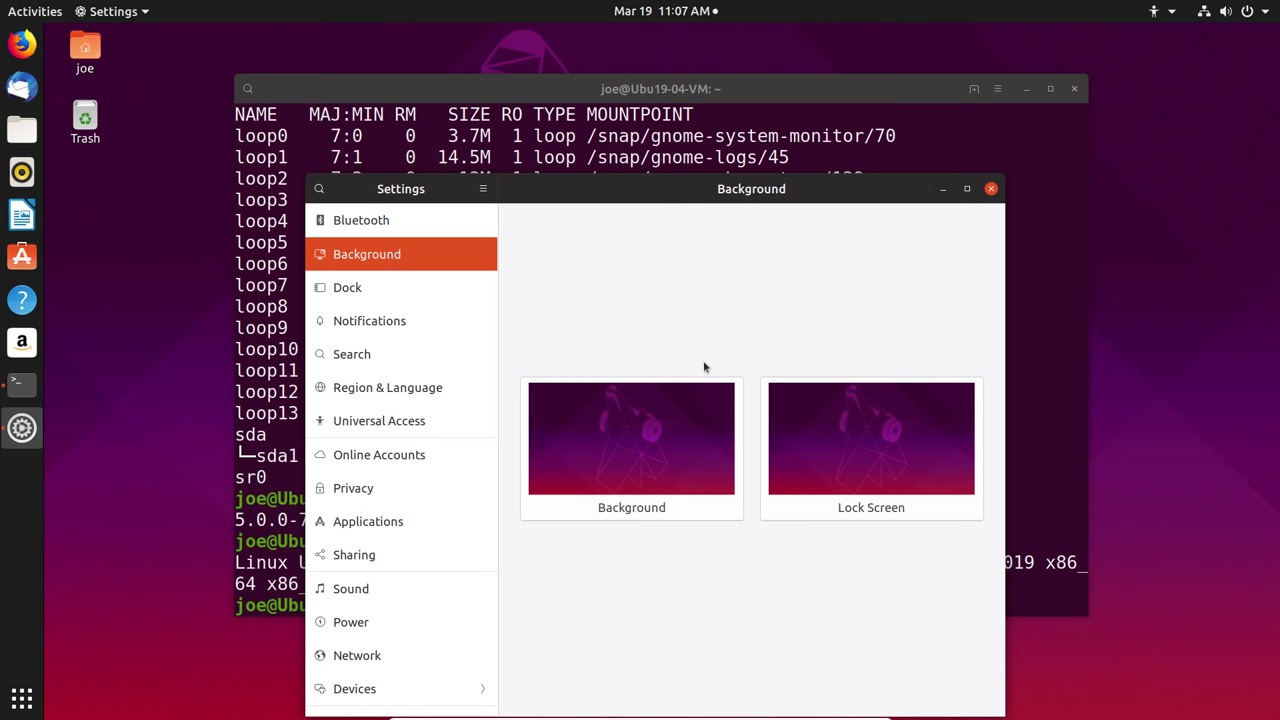
{"action": "left_click", "coordinate": [655, 429]}
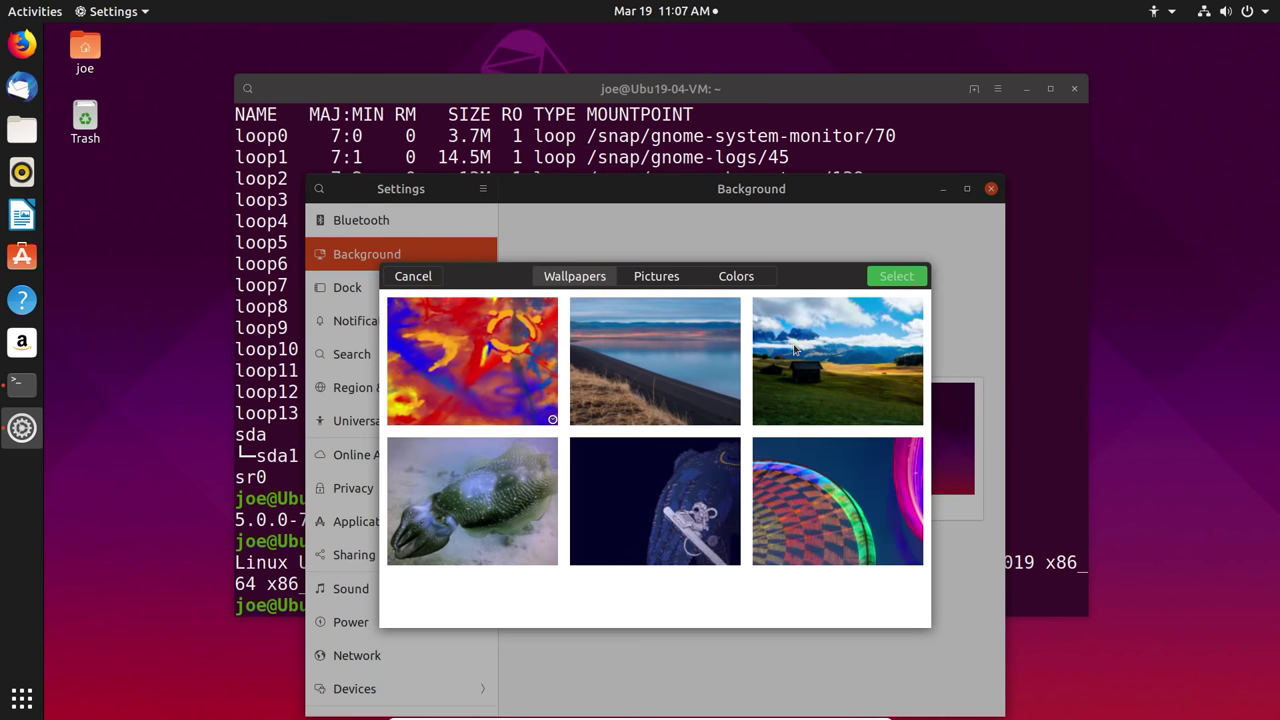
Scroll through the six wallpapers and cancel the picker, keeping the current background.
{"action": "scroll", "coordinate": [795, 348], "scroll_direction": "down", "scroll_amount": 2}
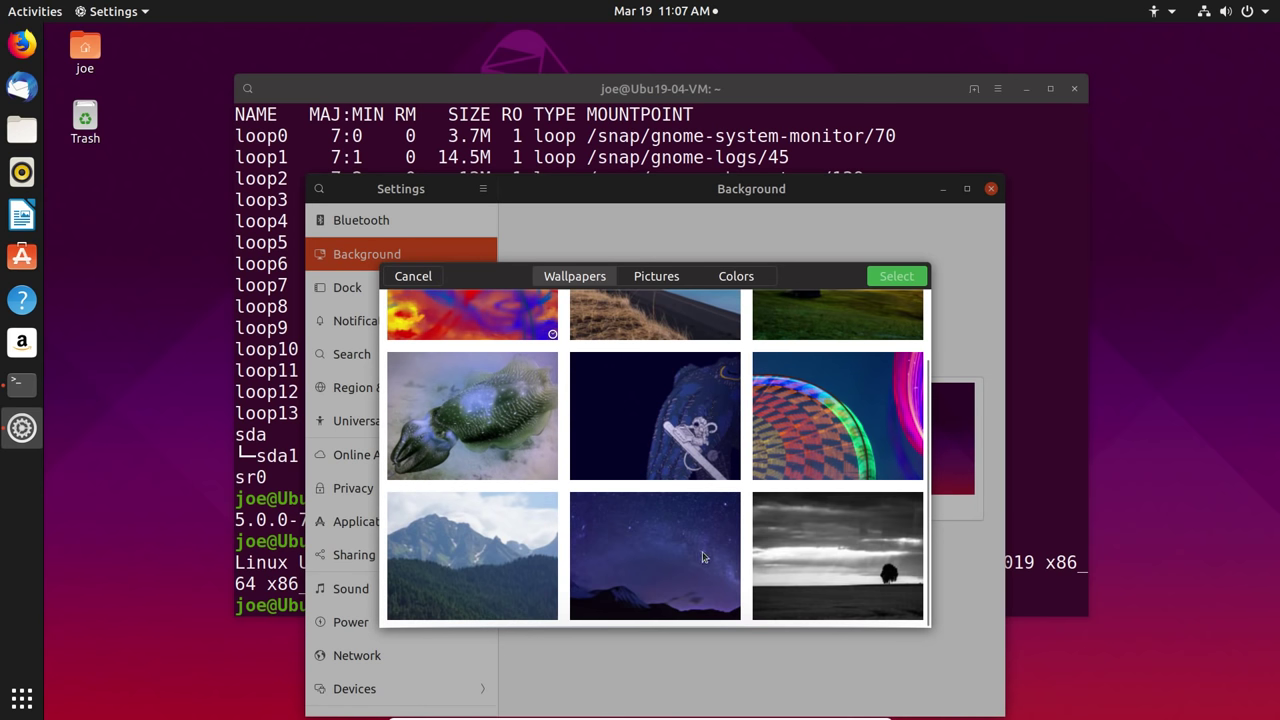
{"action": "scroll", "coordinate": [703, 556], "scroll_direction": "down", "scroll_amount": 3}
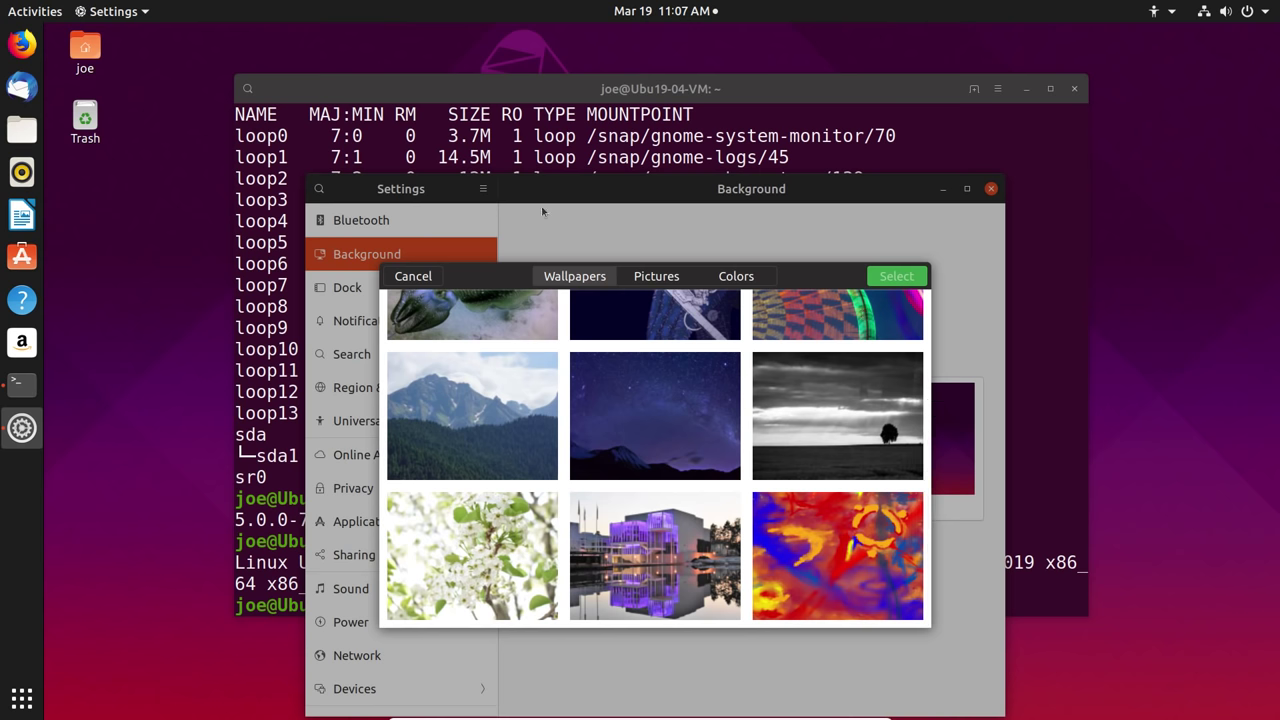
{"action": "left_click", "coordinate": [422, 283]}
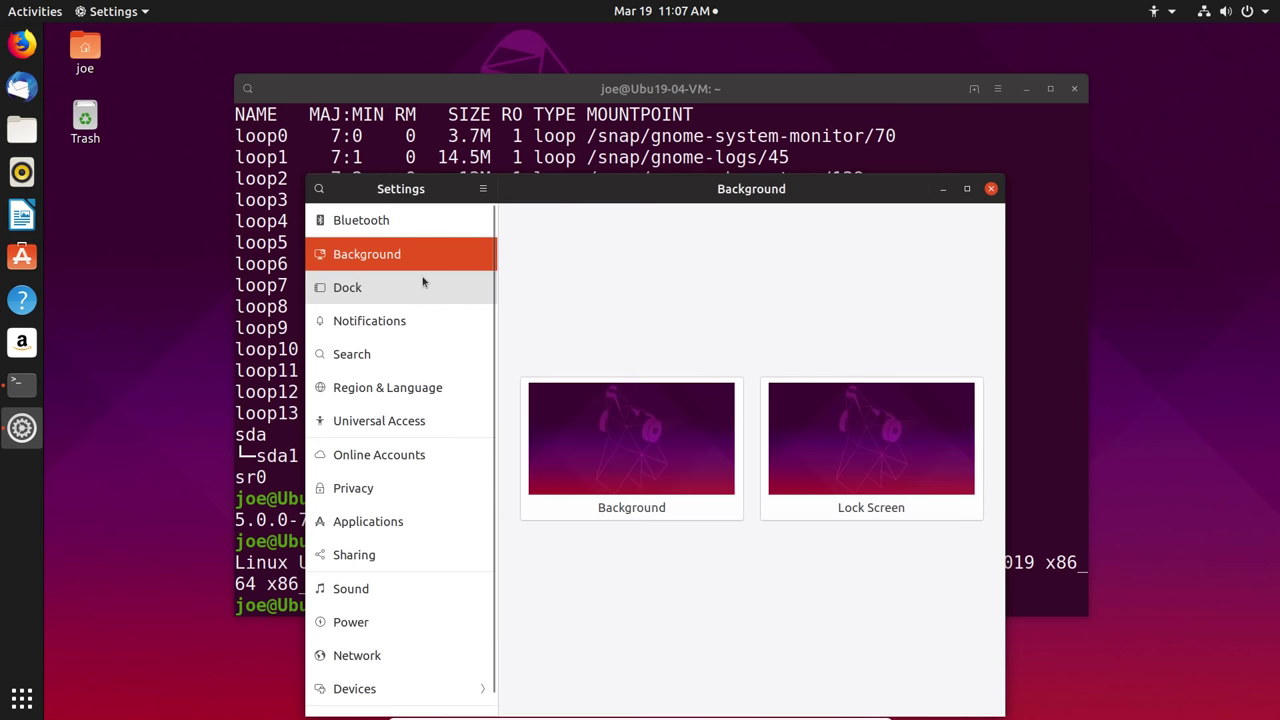
{"action": "scroll", "coordinate": [437, 380], "scroll_direction": "down", "scroll_amount": 1}
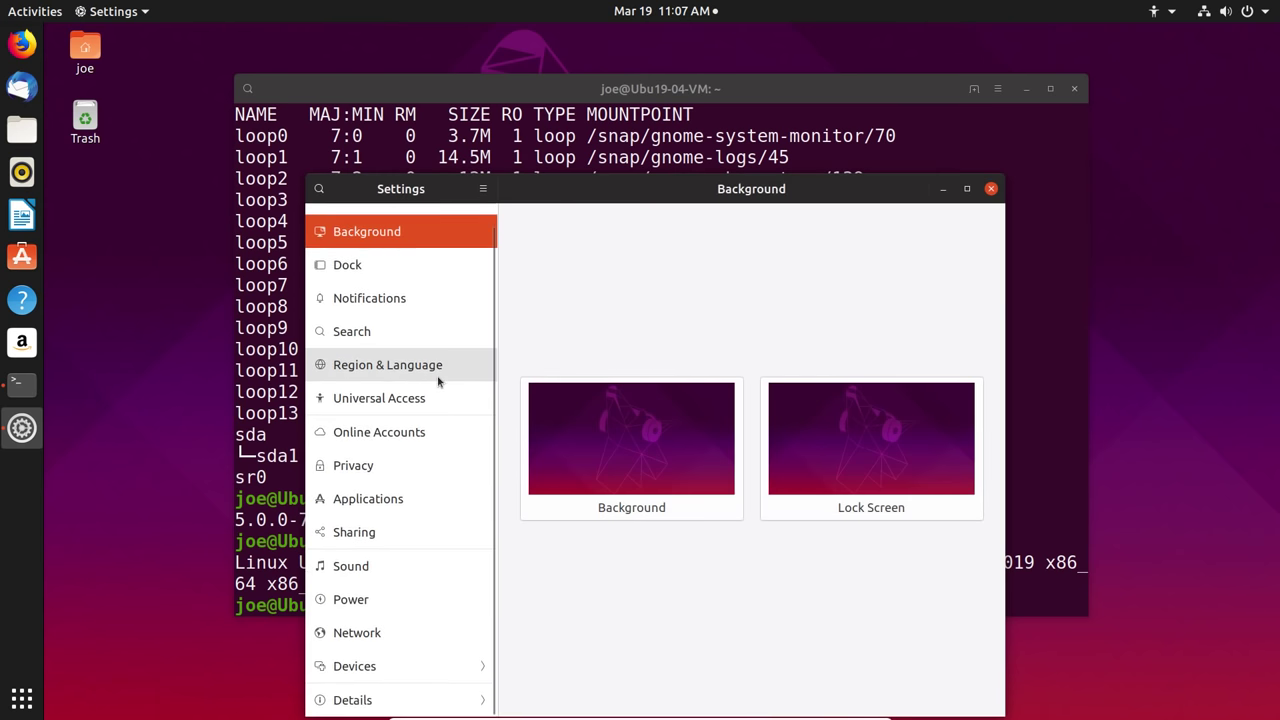
Close Settings, inspect the Trash and joe home icon context menus, then launch Files.
{"action": "left_click", "coordinate": [992, 189]}
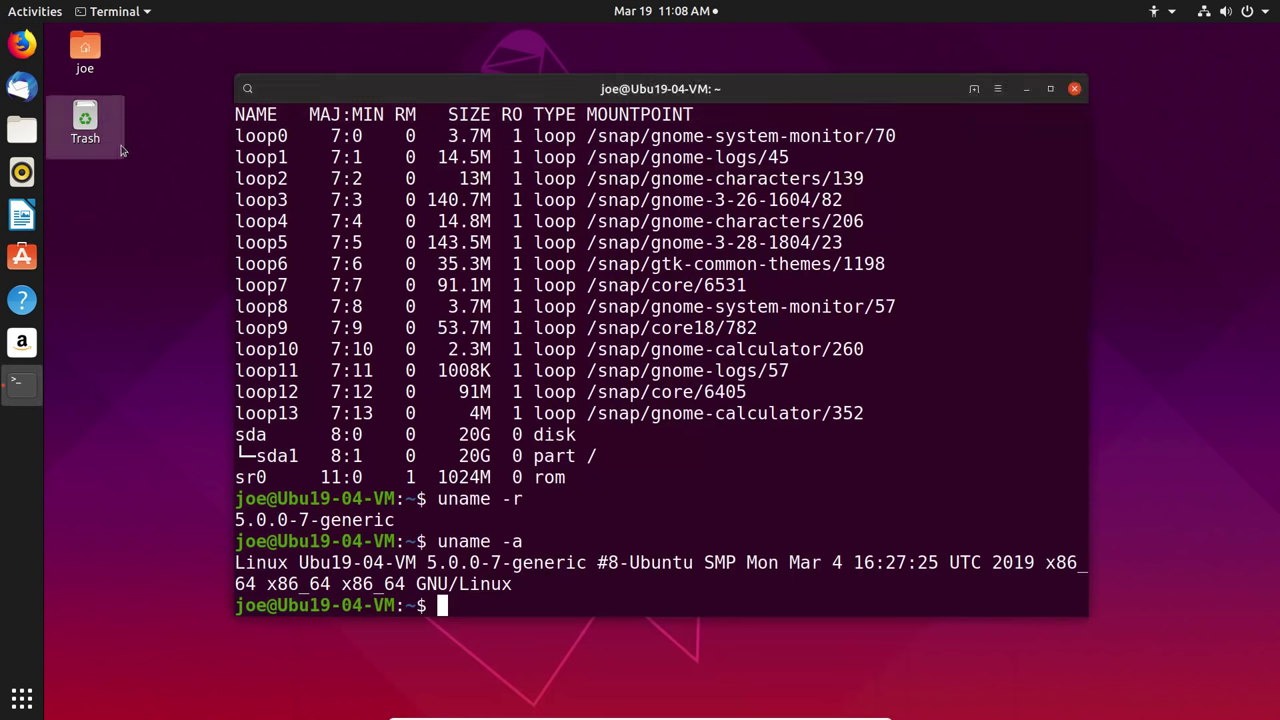
{"action": "right_click", "coordinate": [115, 138]}
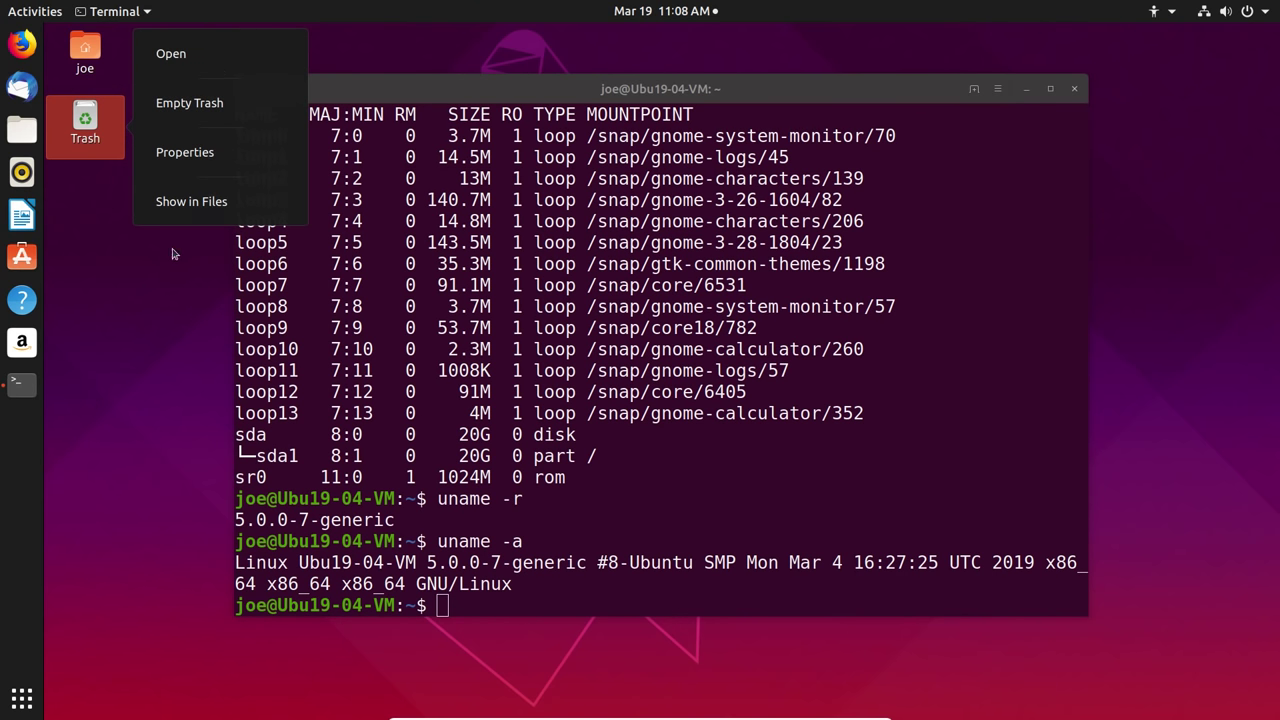
{"action": "left_click", "coordinate": [94, 46]}
{"action": "right_click", "coordinate": [94, 46]}
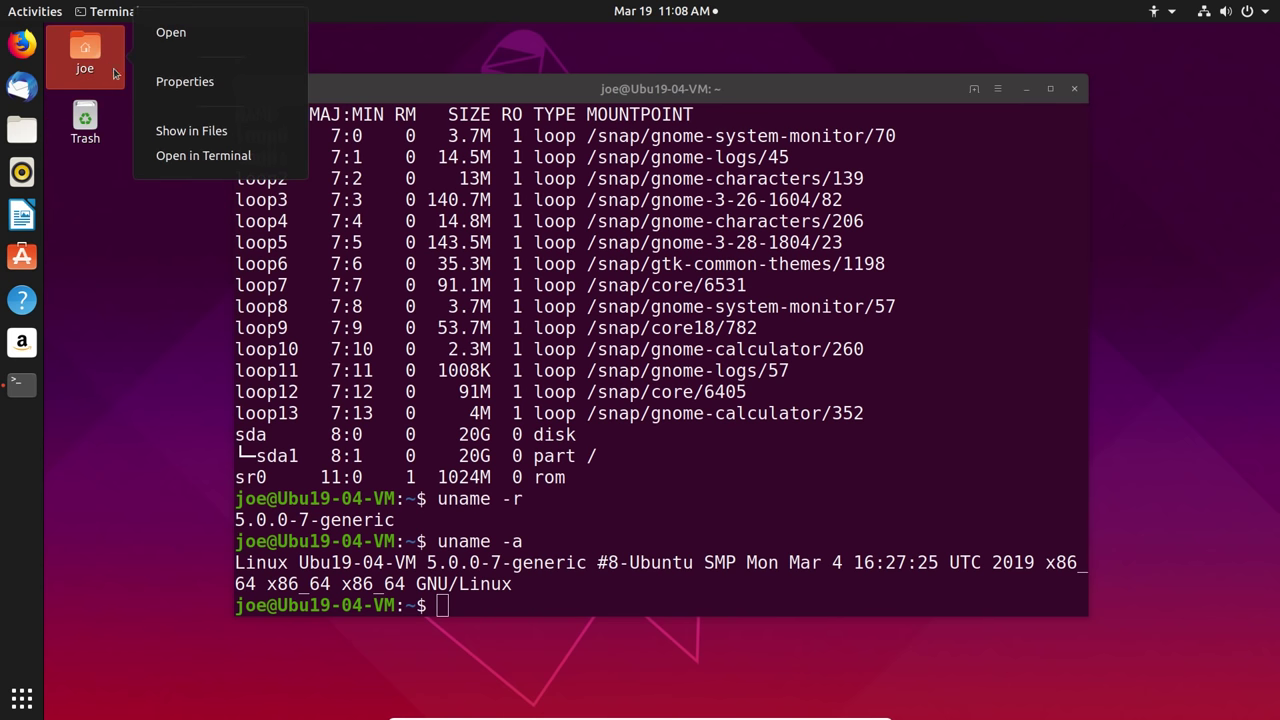
{"action": "left_click", "coordinate": [193, 231]}
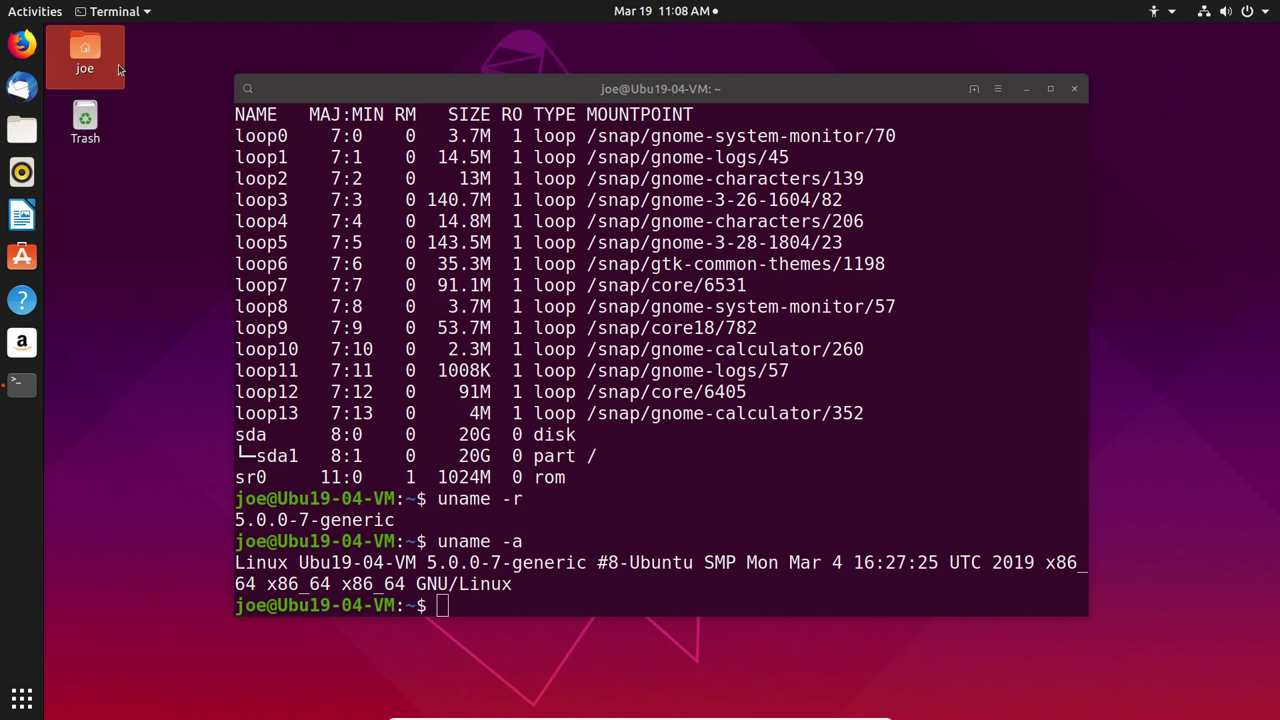
{"action": "left_click", "coordinate": [17, 145]}
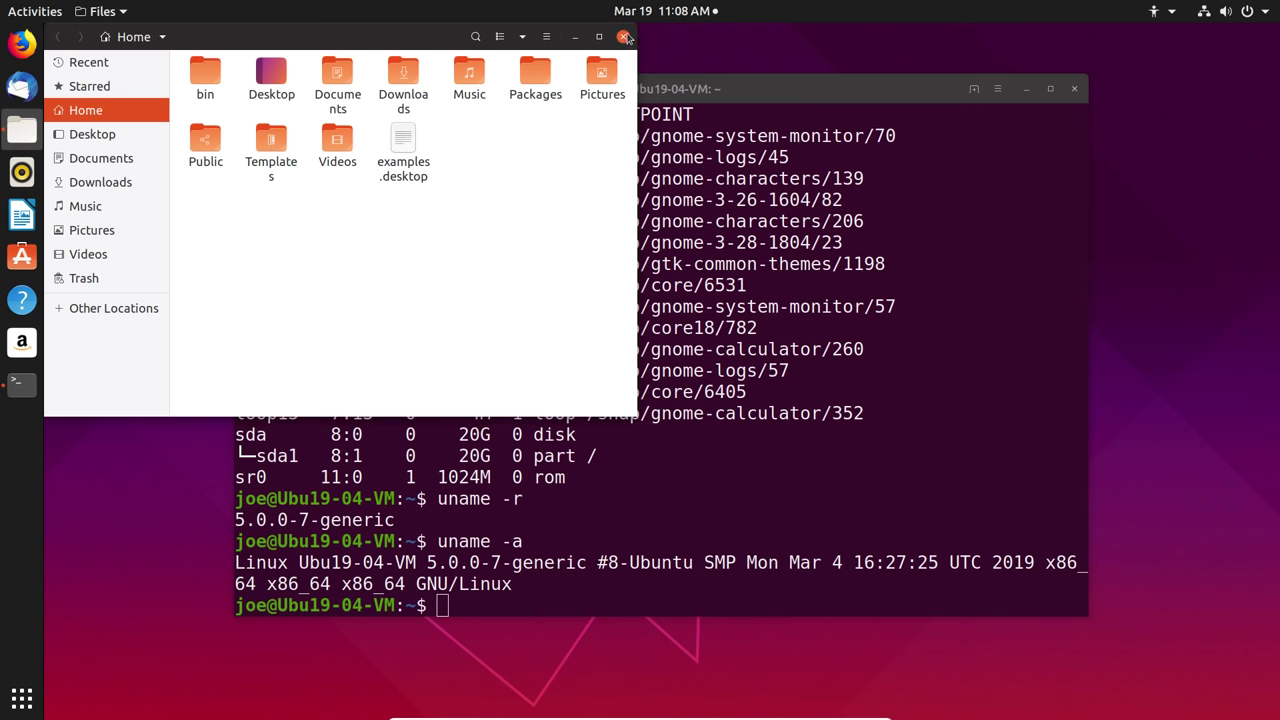
{"action": "left_click", "coordinate": [624, 38]}
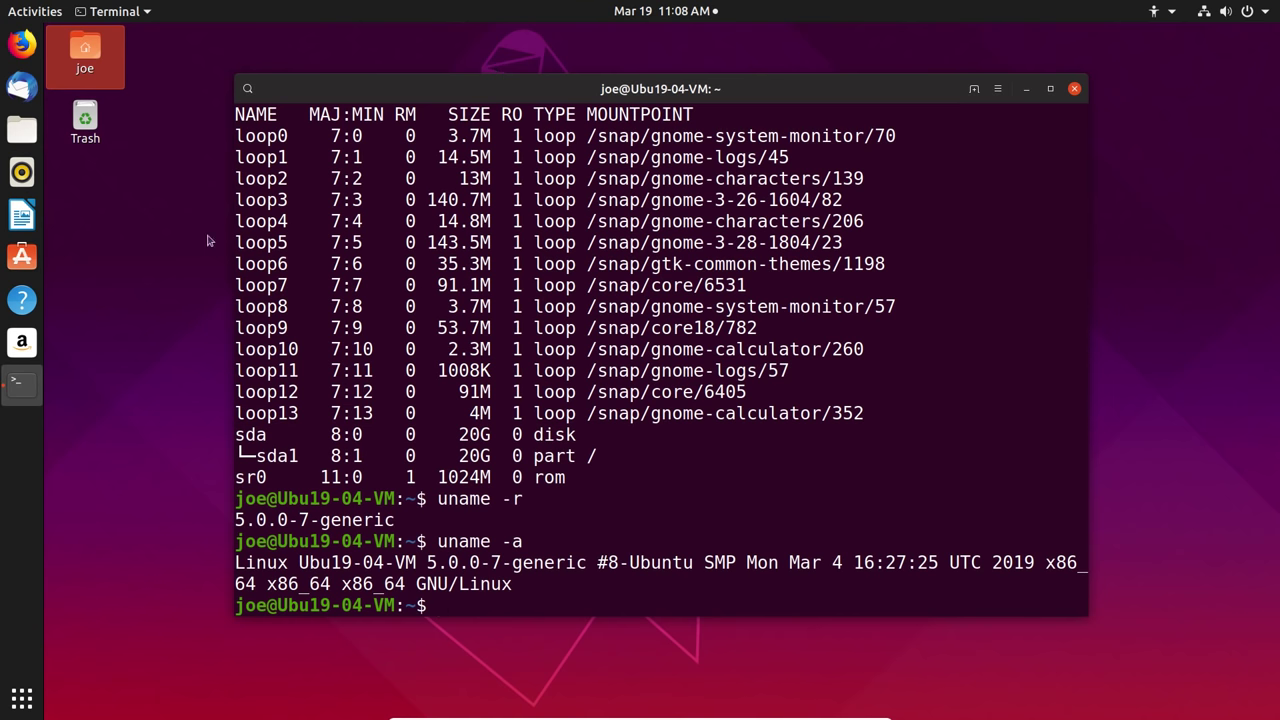
{"action": "left_click_drag", "start_coordinate": [146, 212], "coordinate": [263, 57]}
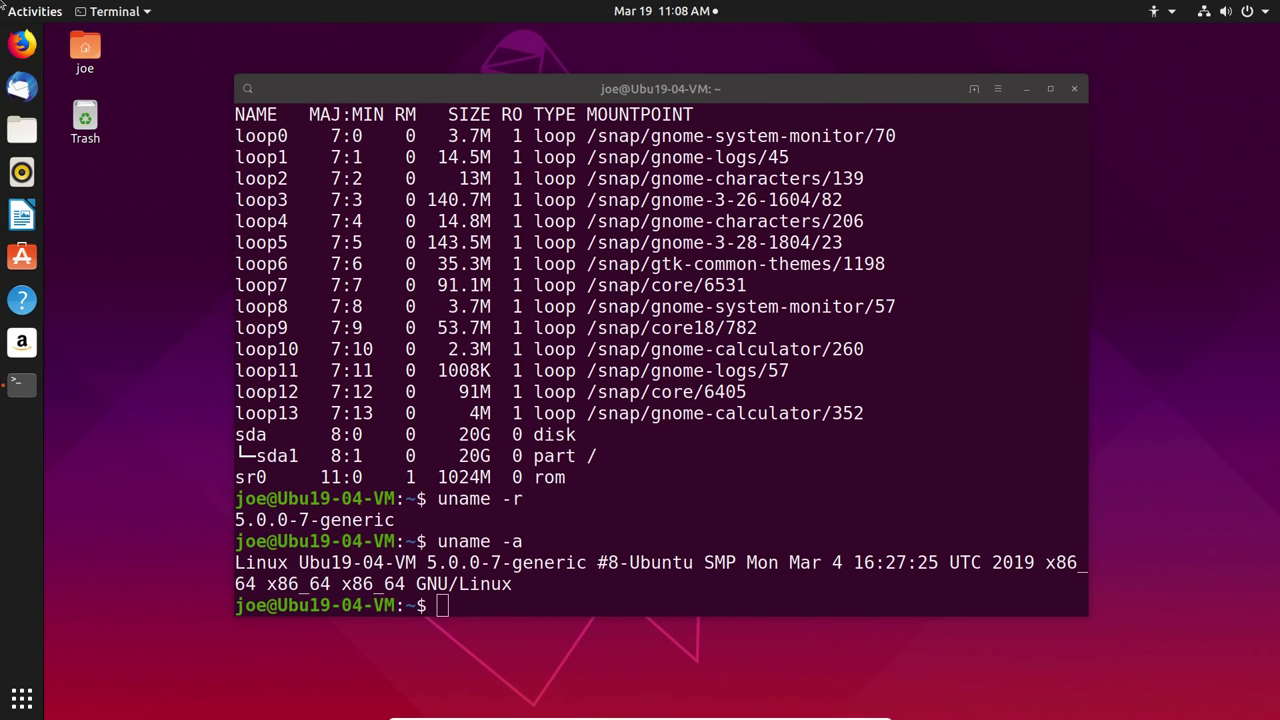
Search the Activities overview for 'twea' and launch GNOME Tweaks.
{"action": "mouse_move", "coordinate": [1, 1]}
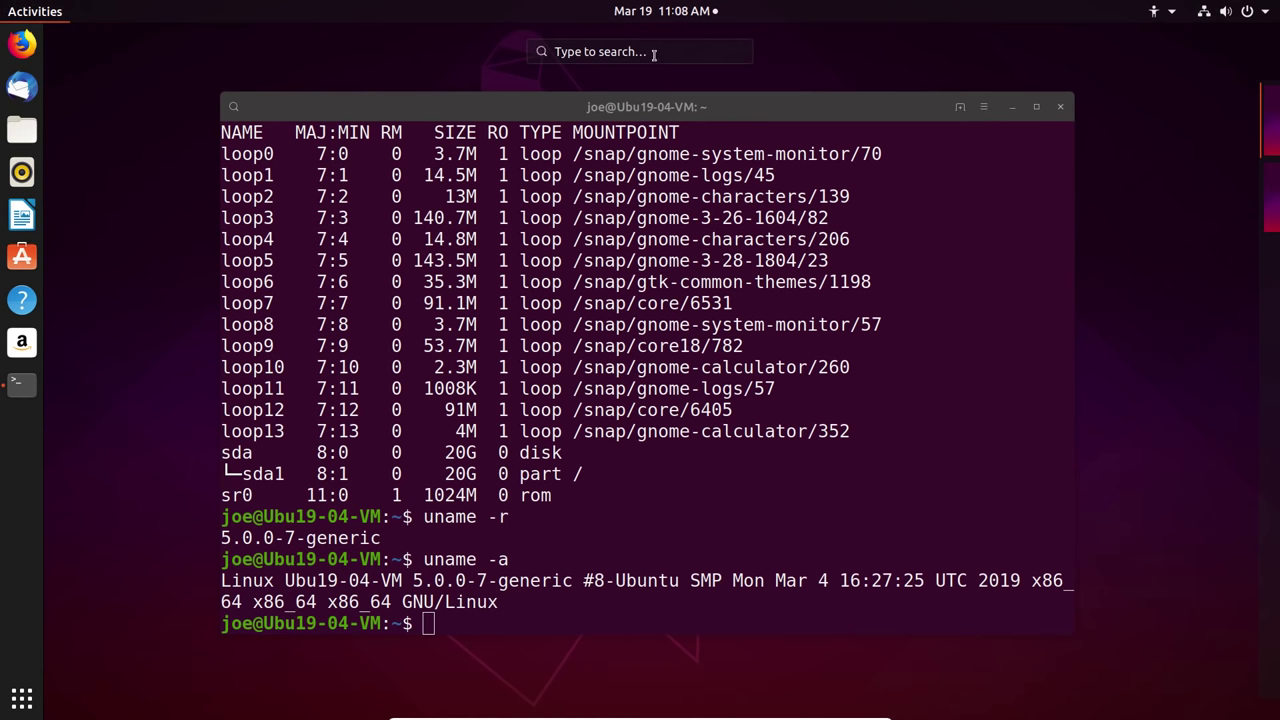
{"action": "left_click", "coordinate": [654, 52]}
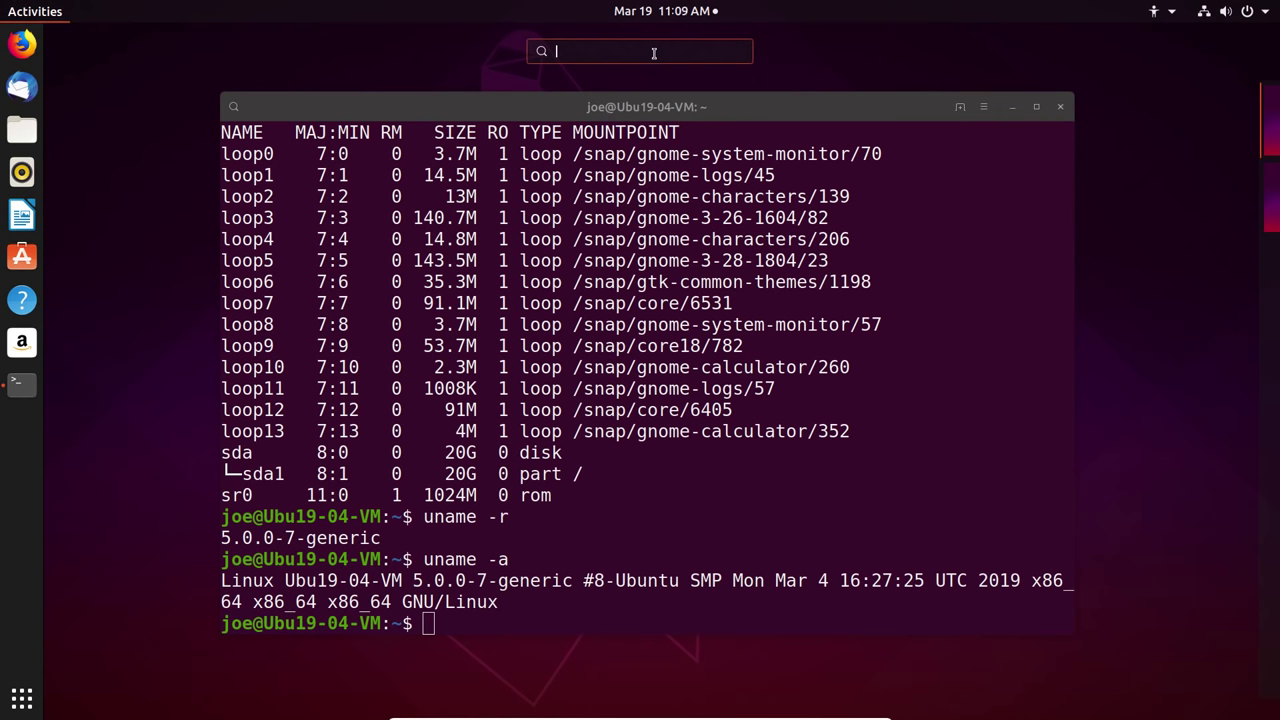
{"action": "type", "text": "tweask"}
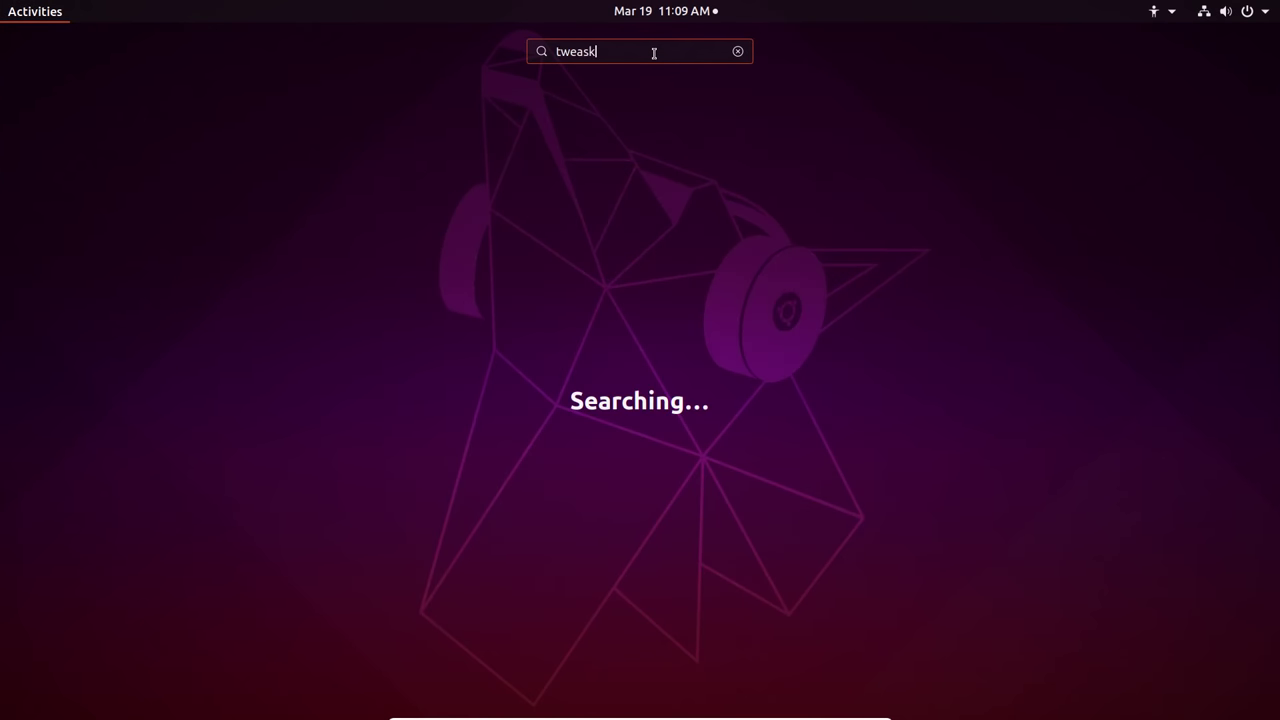
{"action": "key", "text": "BackSpace"}
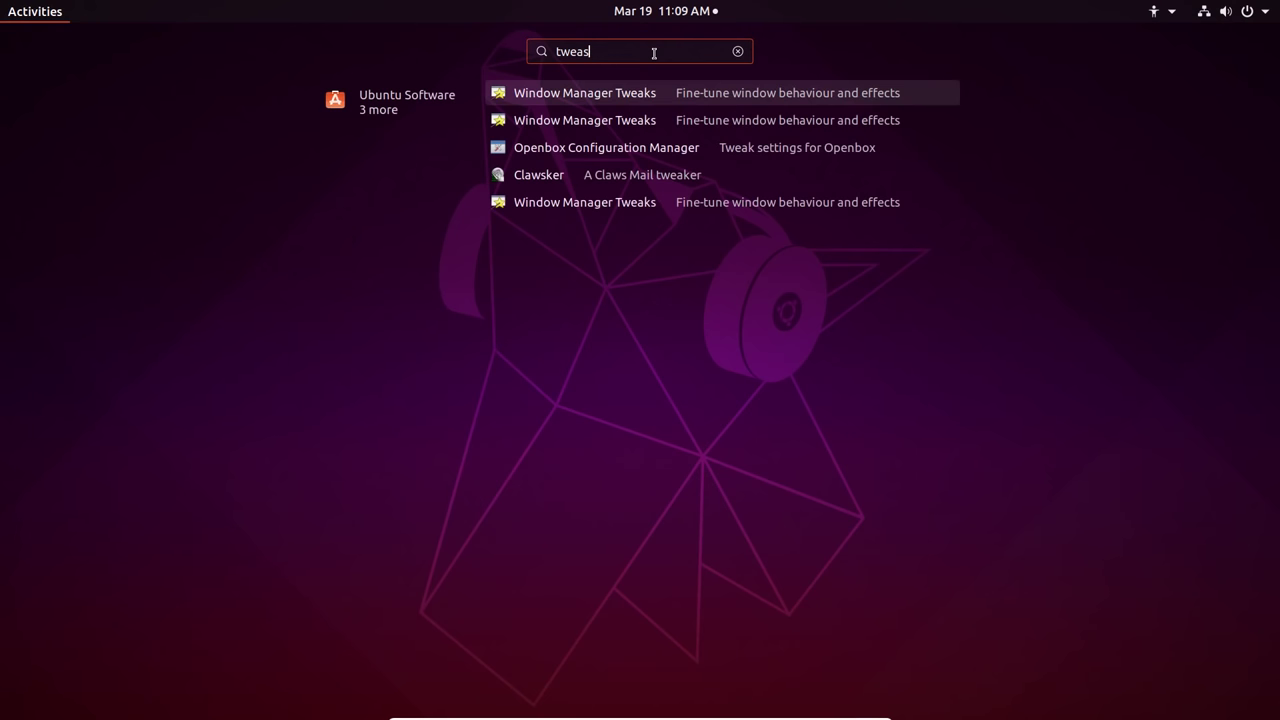
{"action": "key", "text": "BackSpace"}
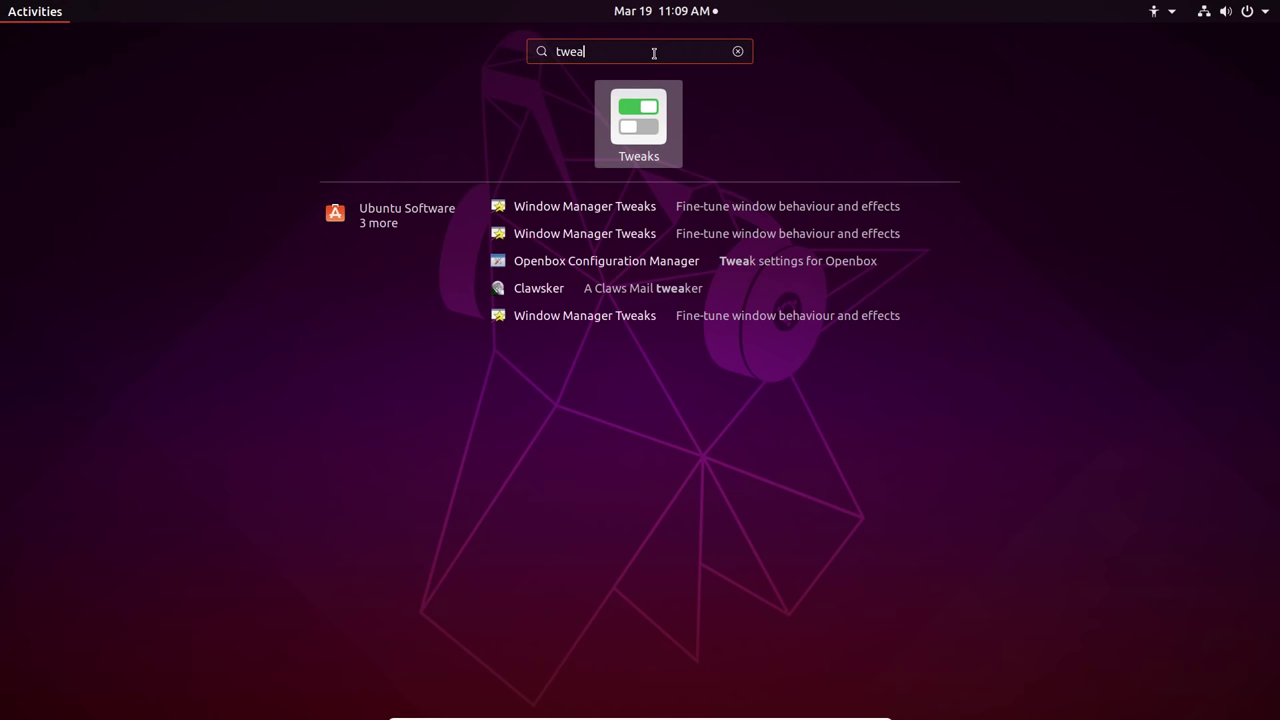
{"action": "key", "text": "super"}
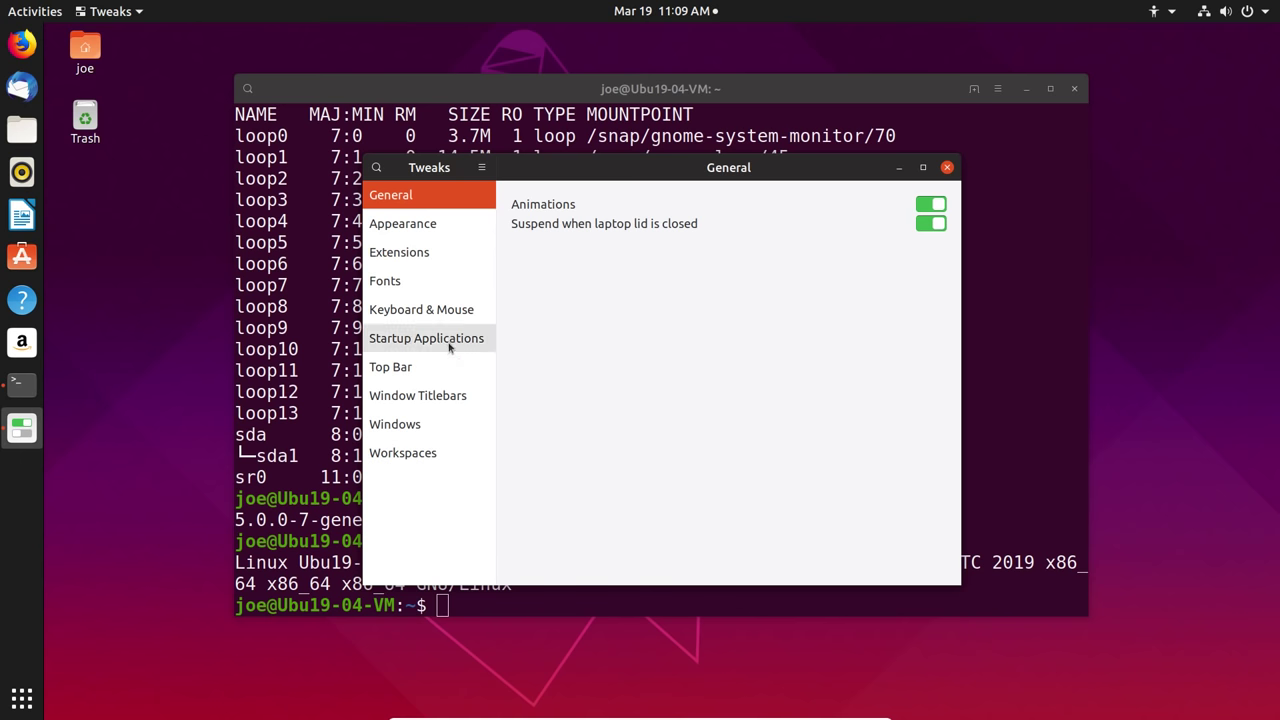
Review the Desktop icons extension's settings on the Extensions page, then close Tweaks.
{"action": "left_click", "coordinate": [456, 262]}
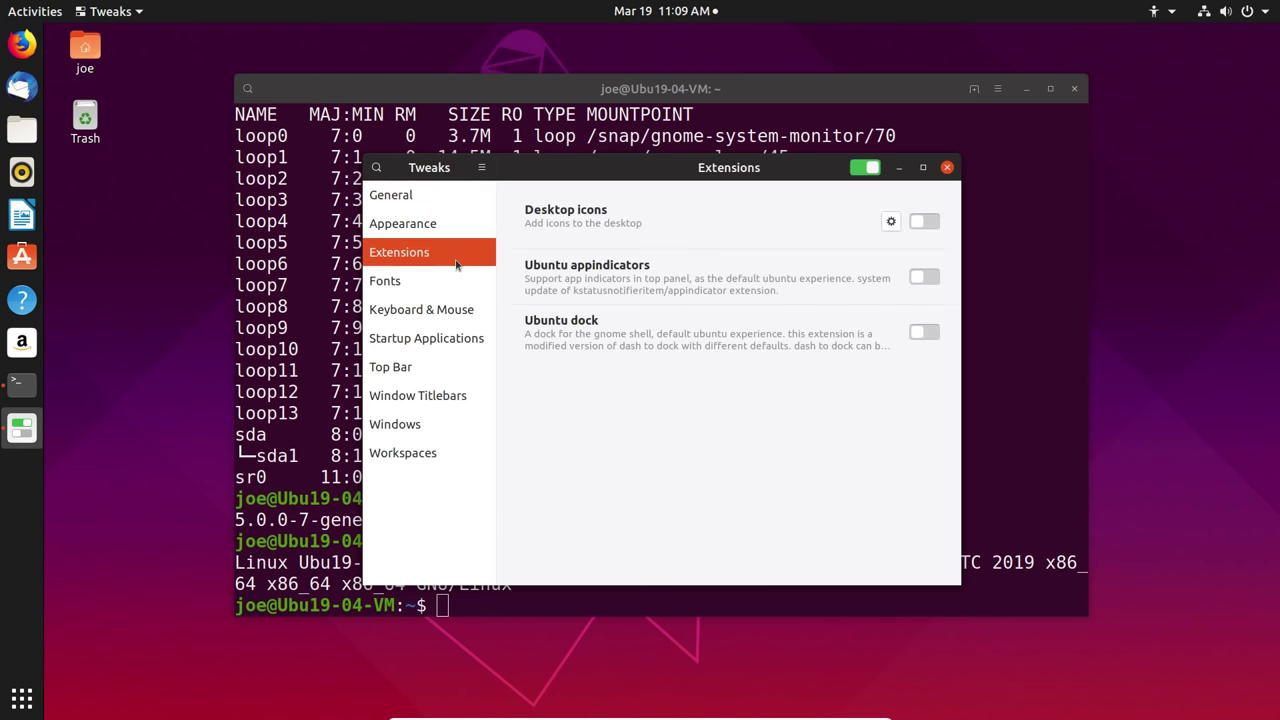
{"action": "left_click", "coordinate": [889, 220]}
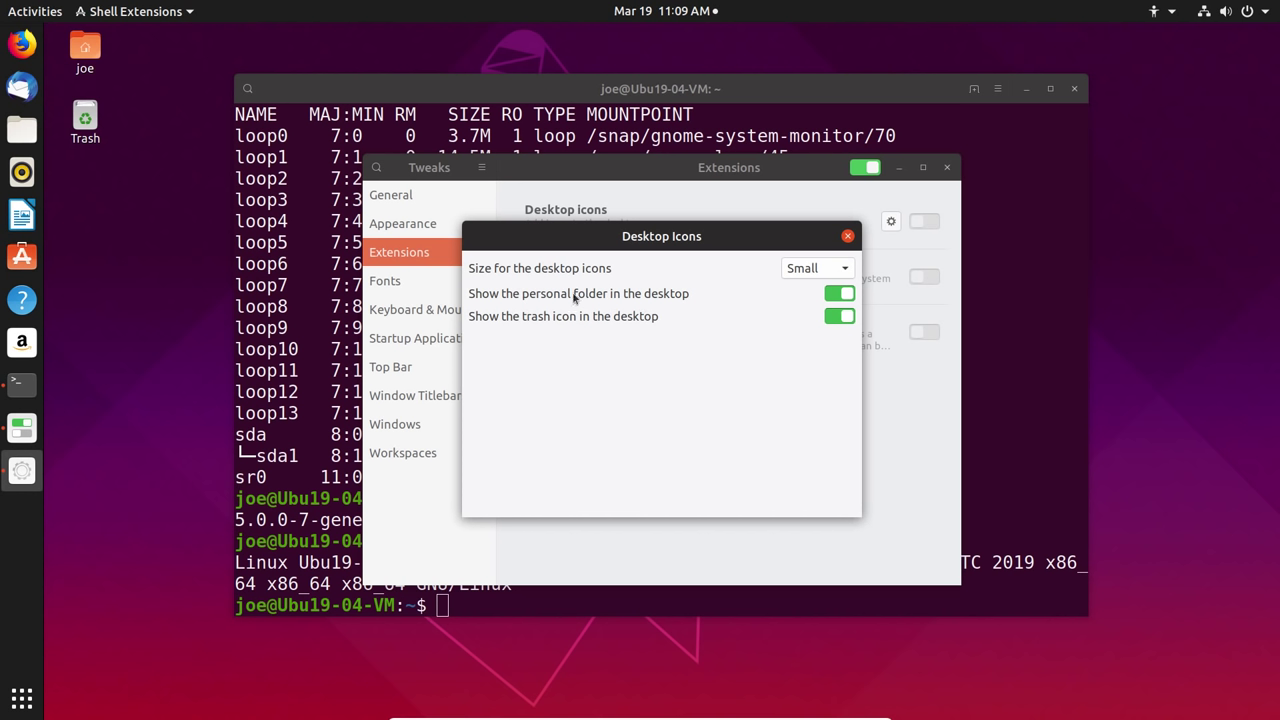
{"action": "left_click", "coordinate": [849, 237]}
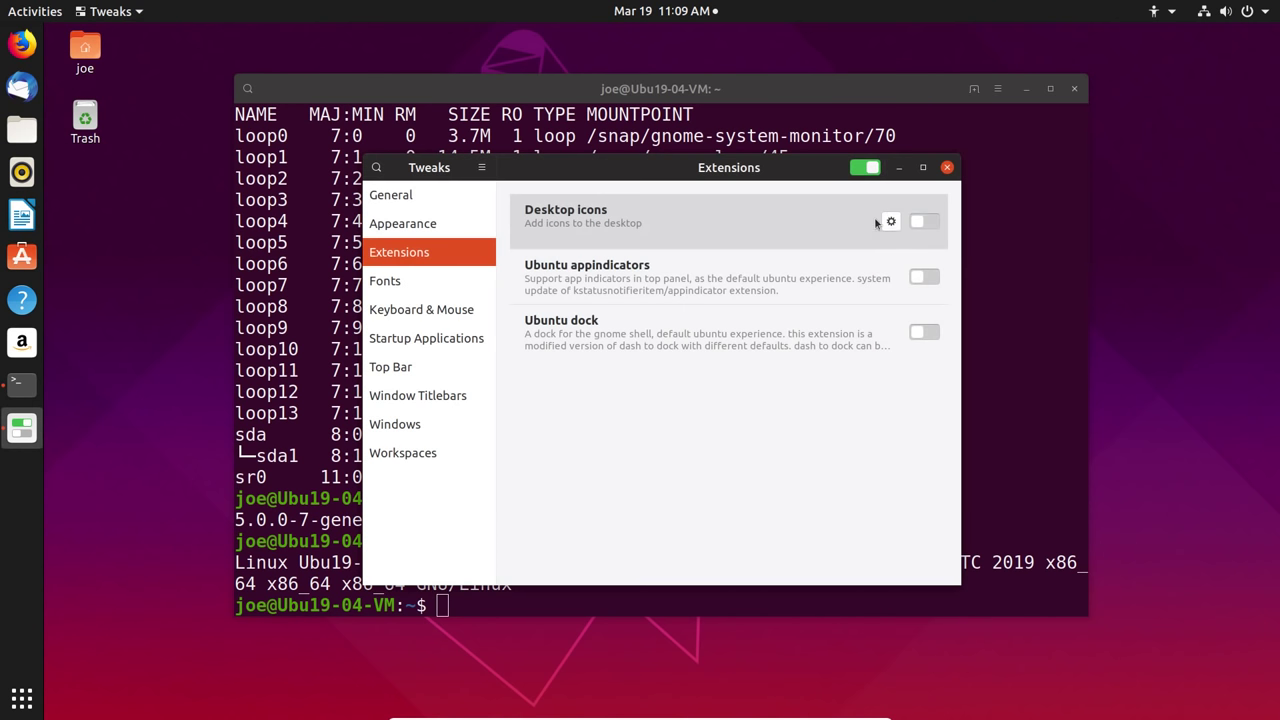
{"action": "left_click", "coordinate": [947, 168]}
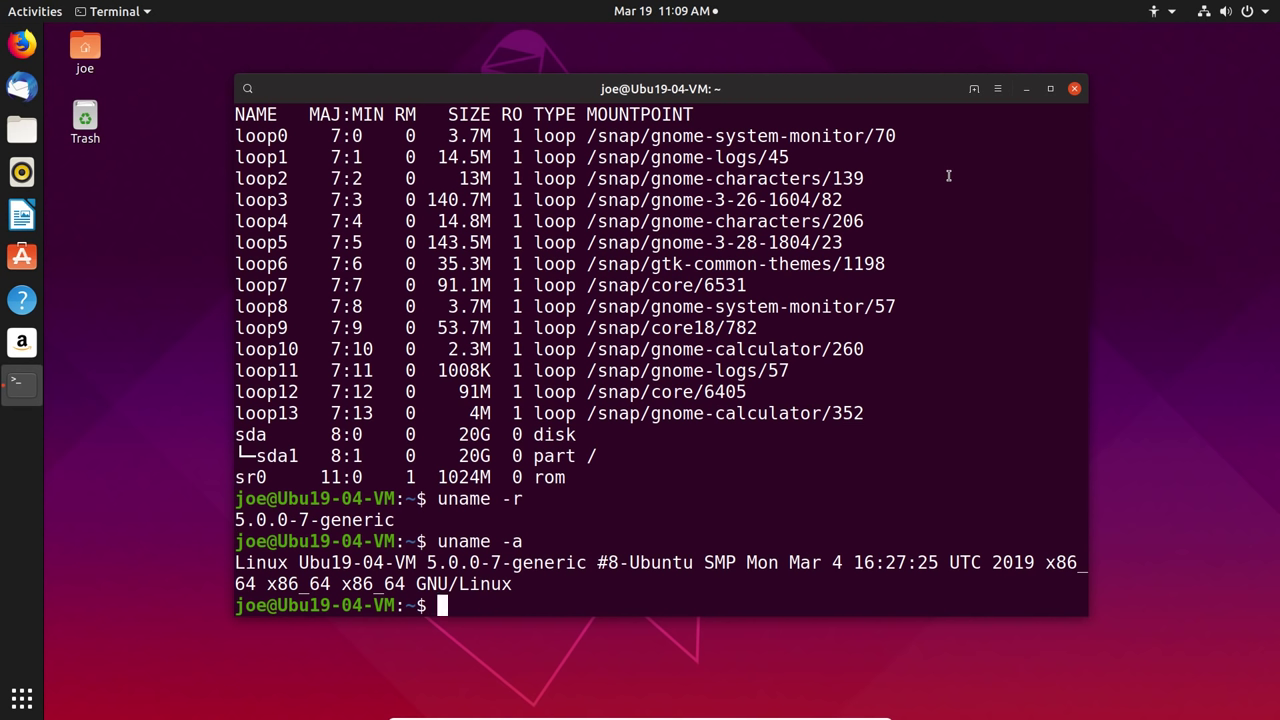
Close the terminal window and click on the empty desktop.
{"action": "left_click", "coordinate": [1074, 89]}
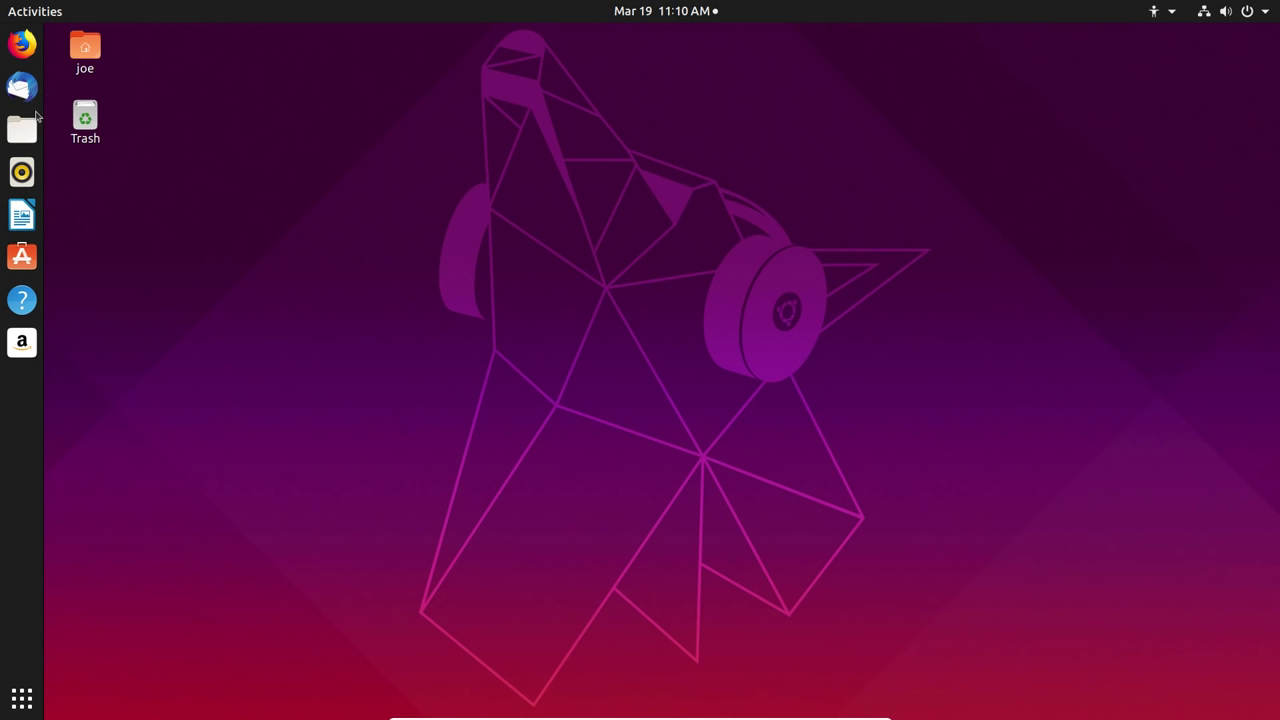
{"action": "left_click", "coordinate": [72, 77]}
Bring up a new Terminal window sitting at an empty shell prompt.
{"action": "left_click", "coordinate": [310, 152]}
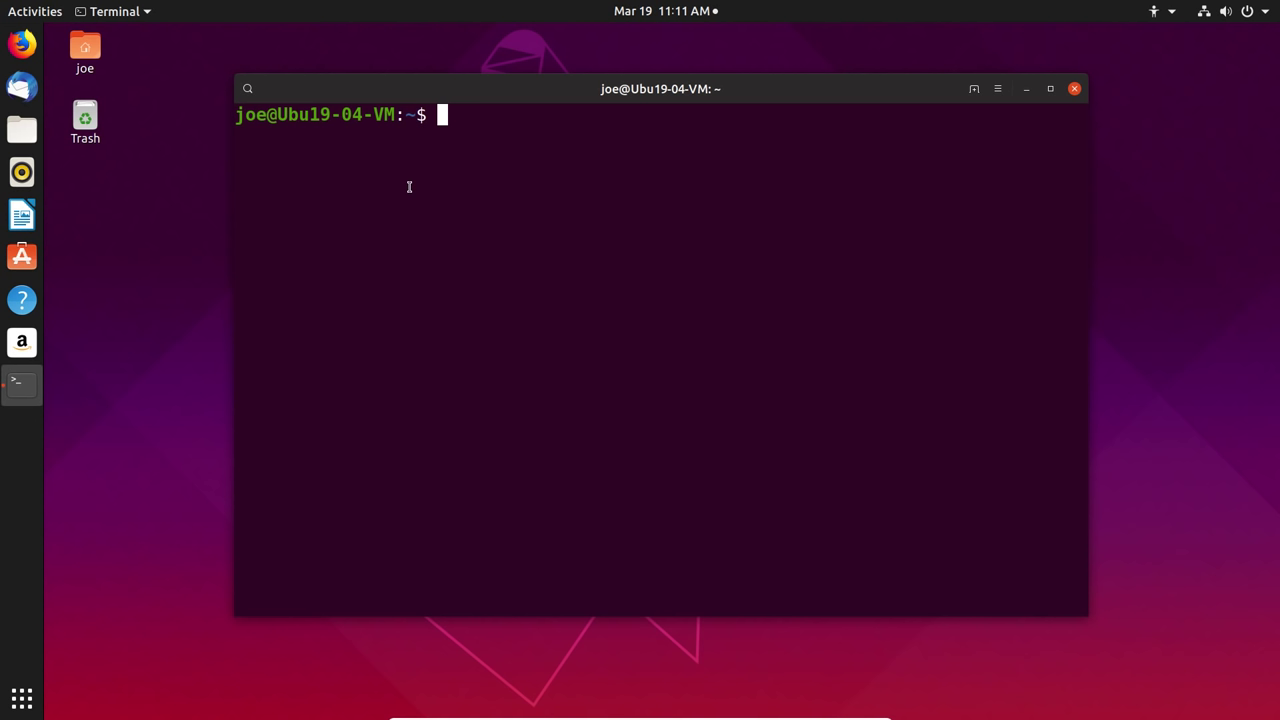
Search Activities for 'virtu' and launch Oracle VM VirtualBox Manager.
{"action": "left_click", "coordinate": [3, 5]}
{"action": "left_click", "coordinate": [615, 52]}
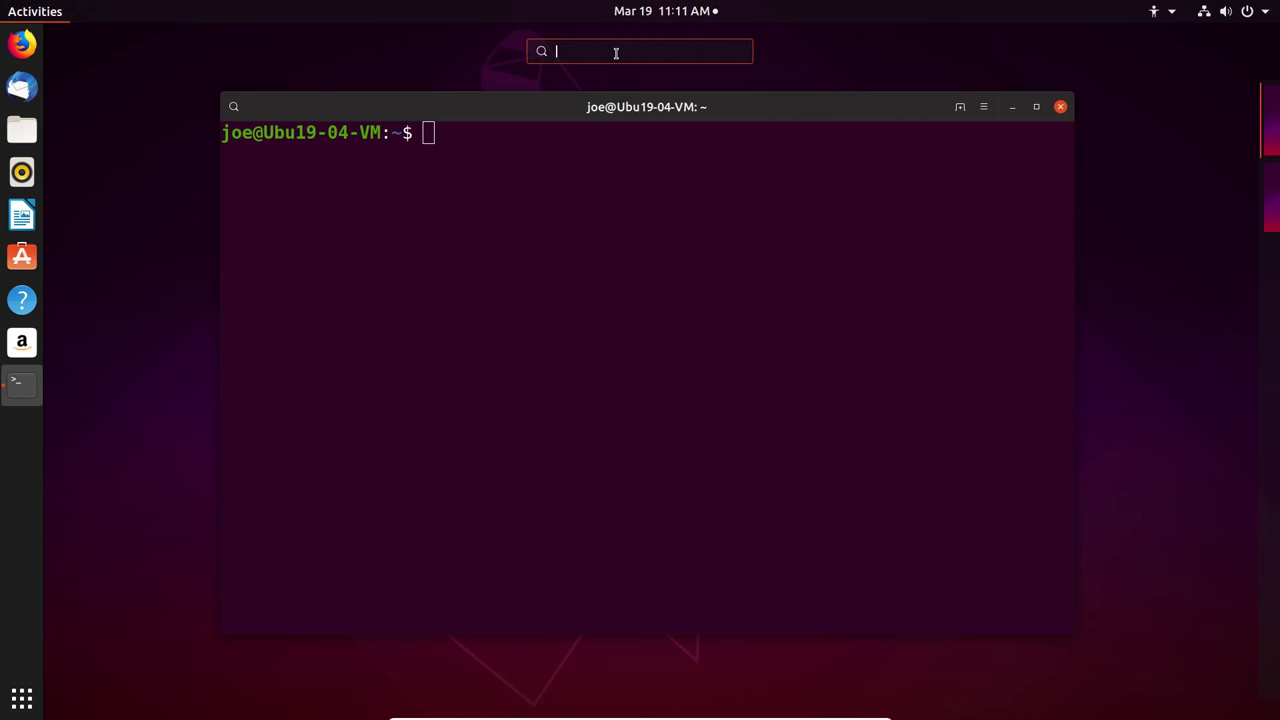
{"action": "type", "text": "virtu"}
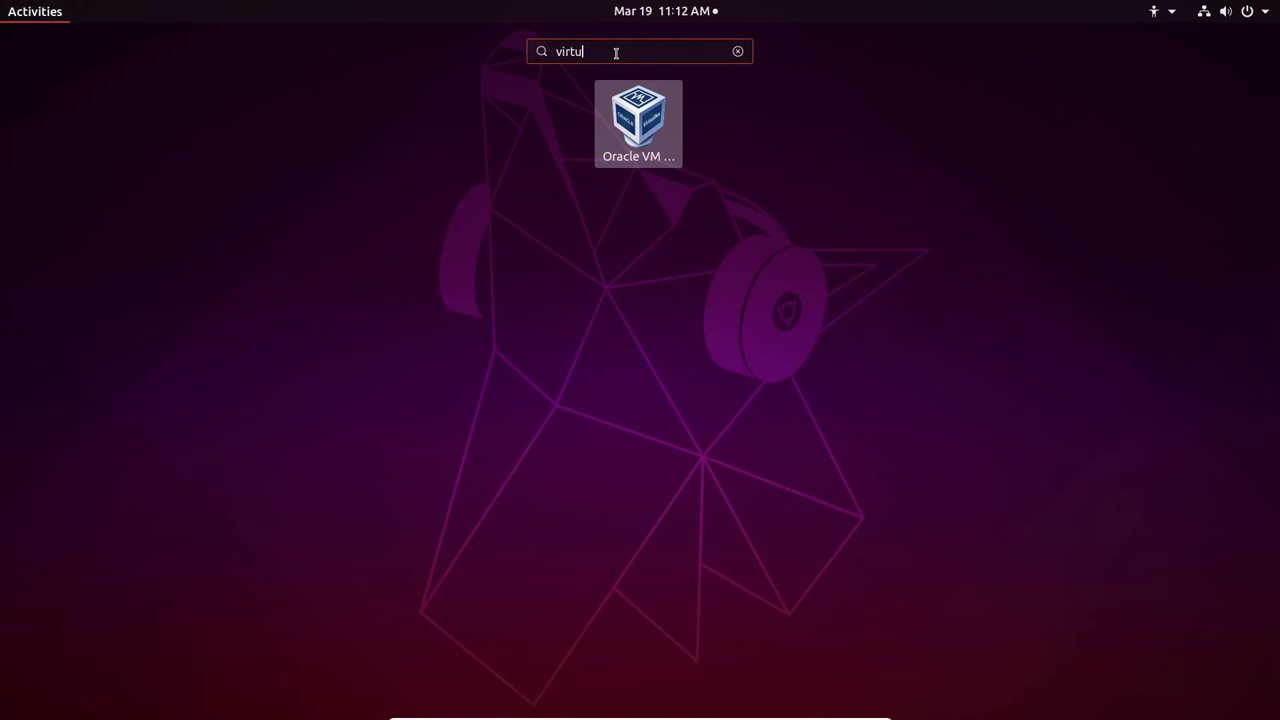
{"action": "left_click", "coordinate": [619, 150]}
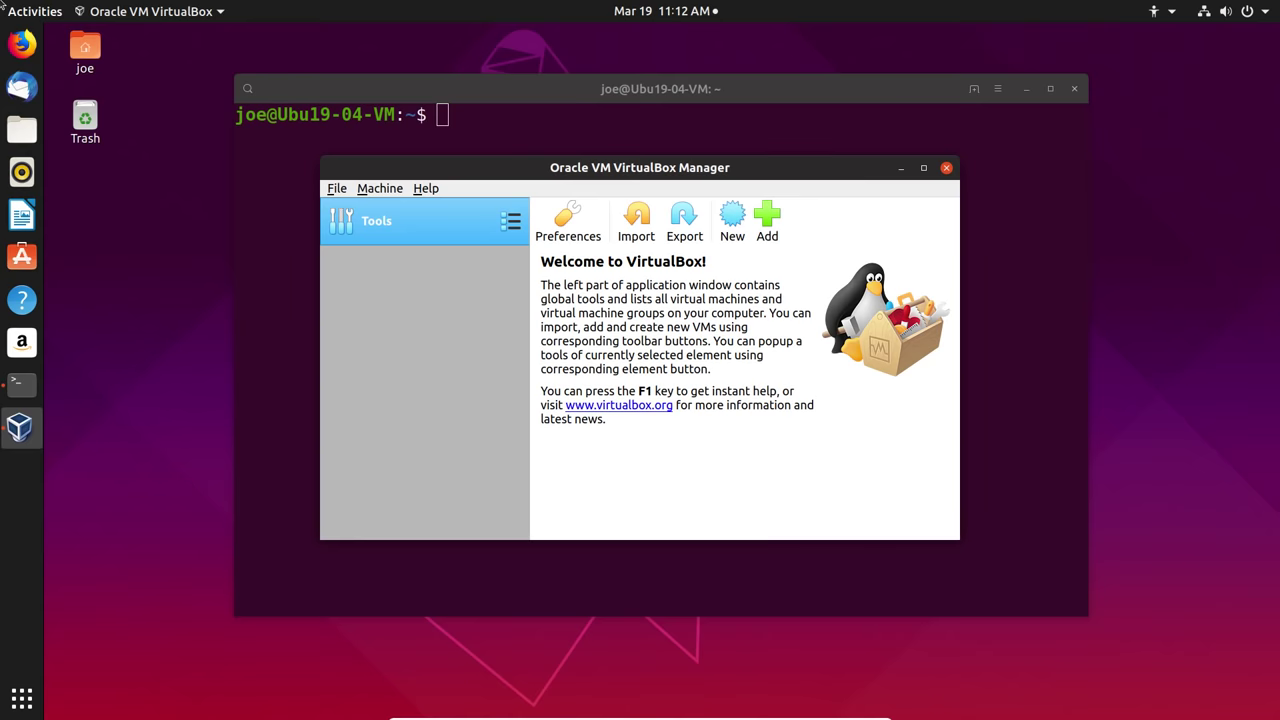
Launch ocenaudio from an Activities search for 'ocenaud', nudge its window down-left, then close it.
{"action": "mouse_move", "coordinate": [3, 5]}
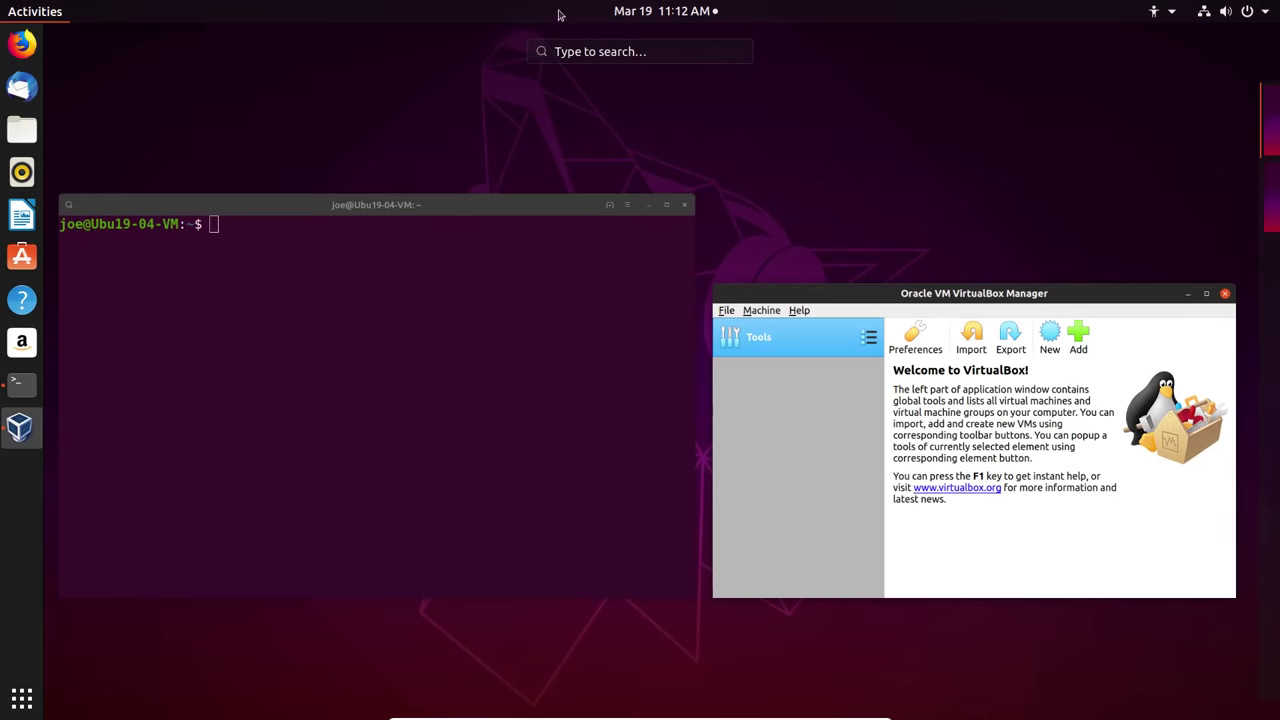
{"action": "left_click", "coordinate": [645, 51]}
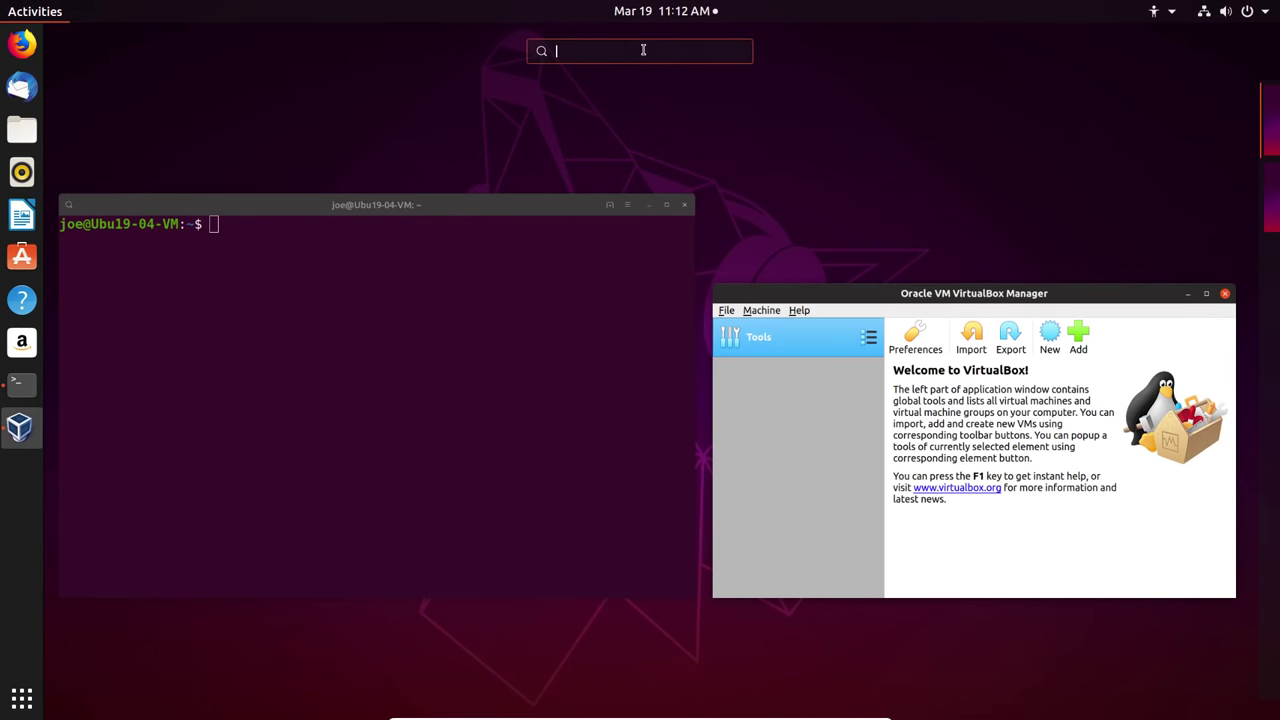
{"action": "type", "text": "ocenaud"}
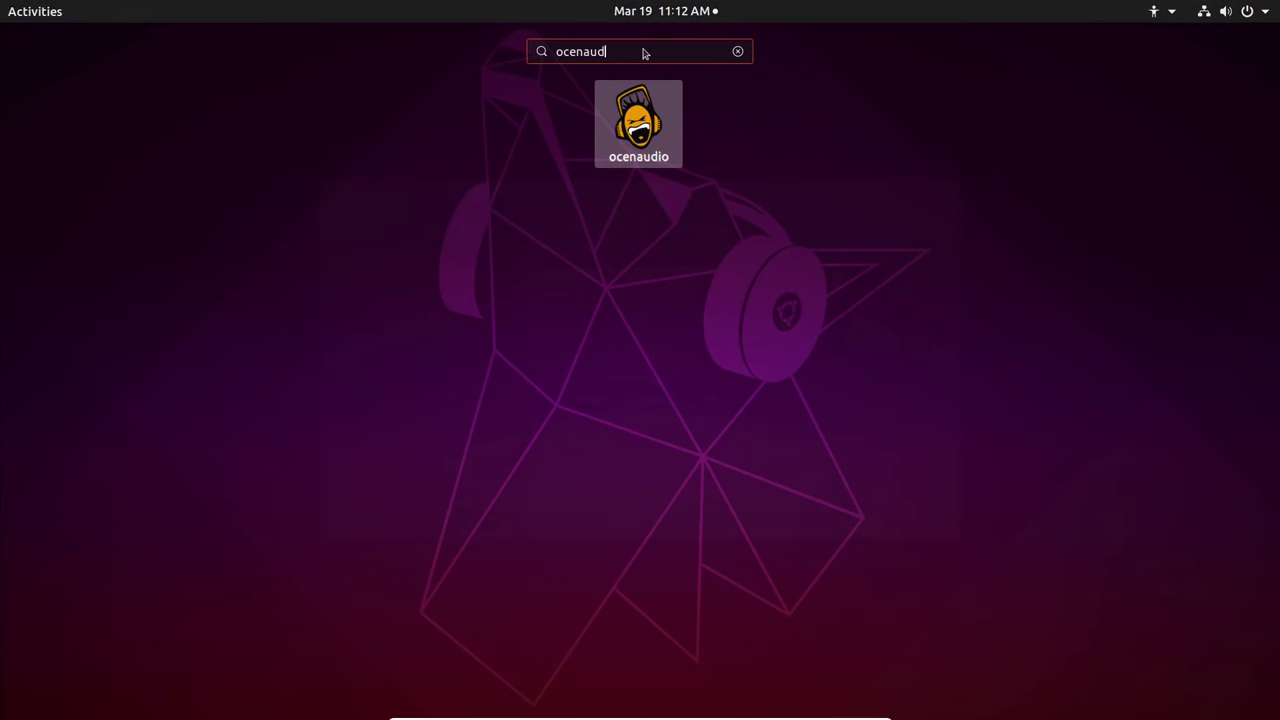
{"action": "key", "text": "Escape"}
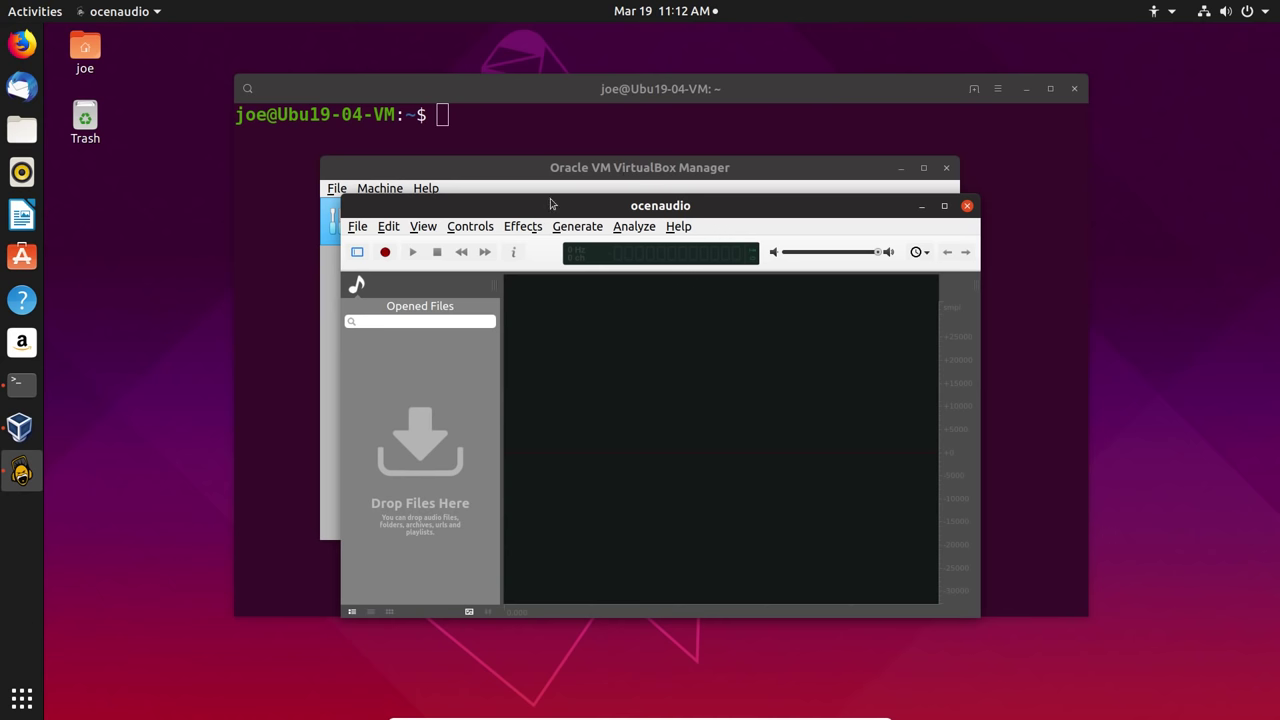
{"action": "left_click_drag", "start_coordinate": [552, 209], "coordinate": [490, 236]}
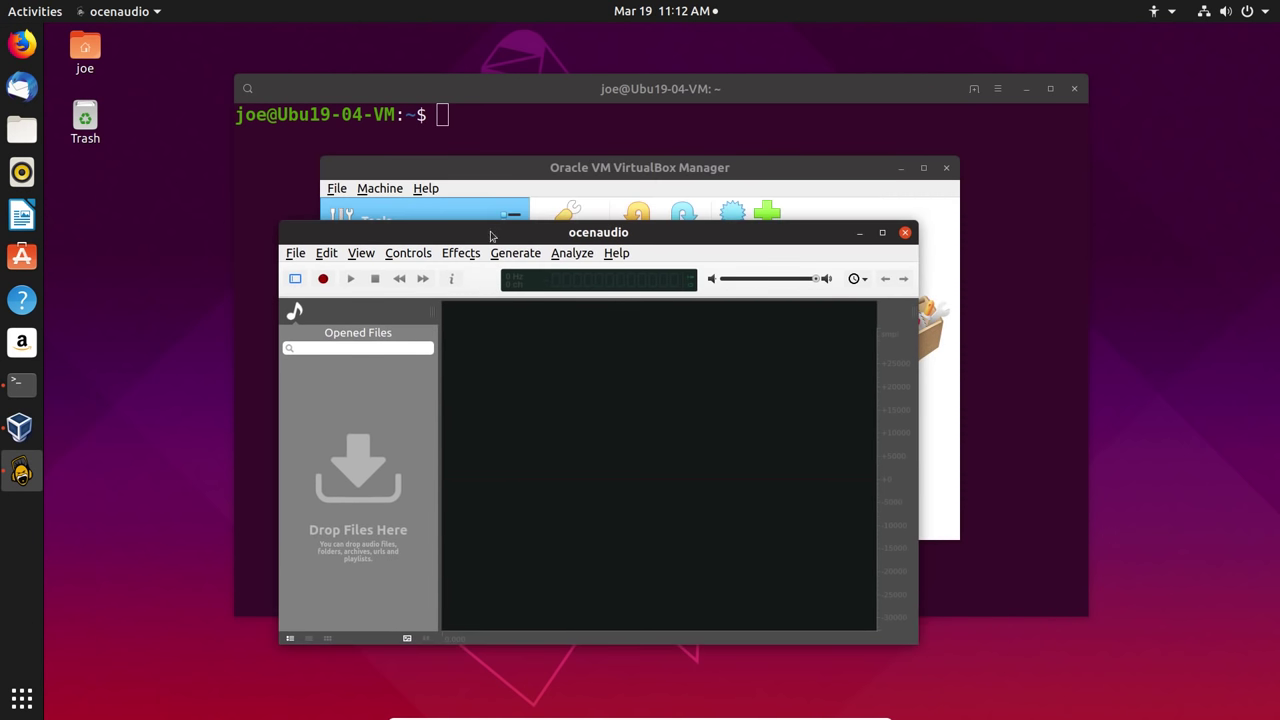
{"action": "left_click", "coordinate": [903, 233]}
Close the Oracle VM VirtualBox Manager window so only Terminal stays open.
{"action": "left_click", "coordinate": [947, 169]}
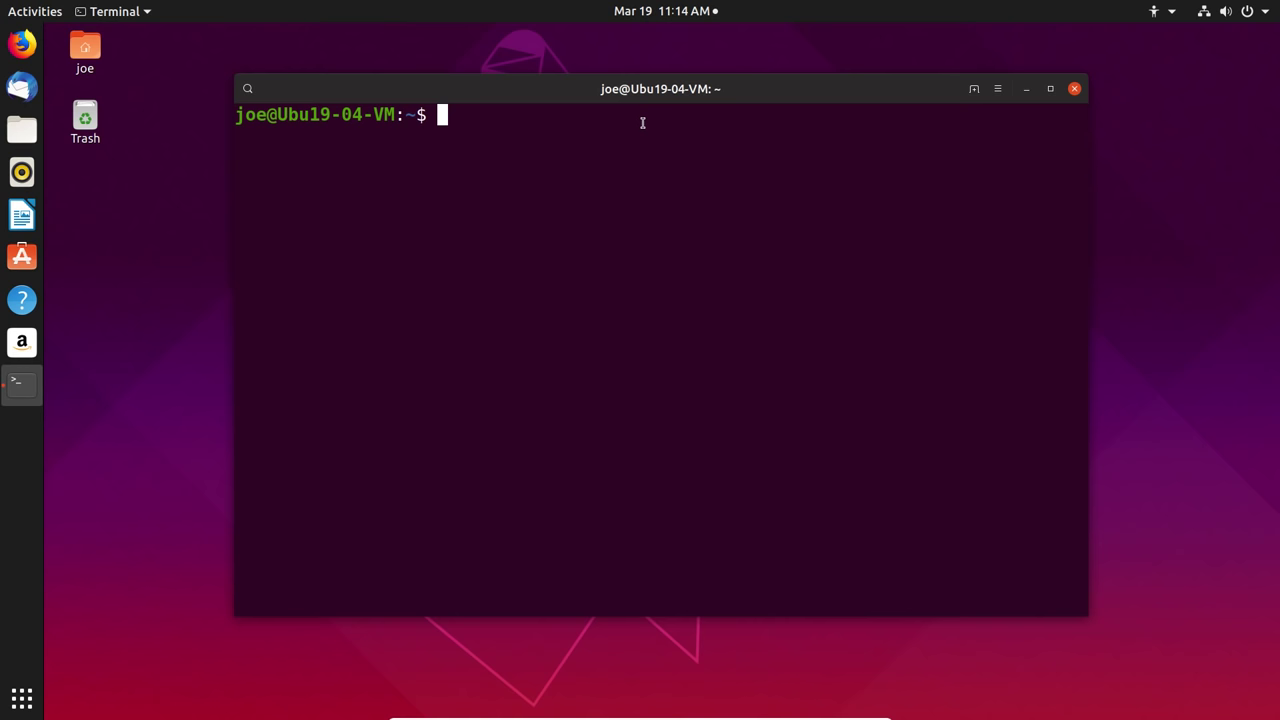
Log out of the session using Log Out under the user entry in the system menu.
{"action": "left_click", "coordinate": [1265, 8]}
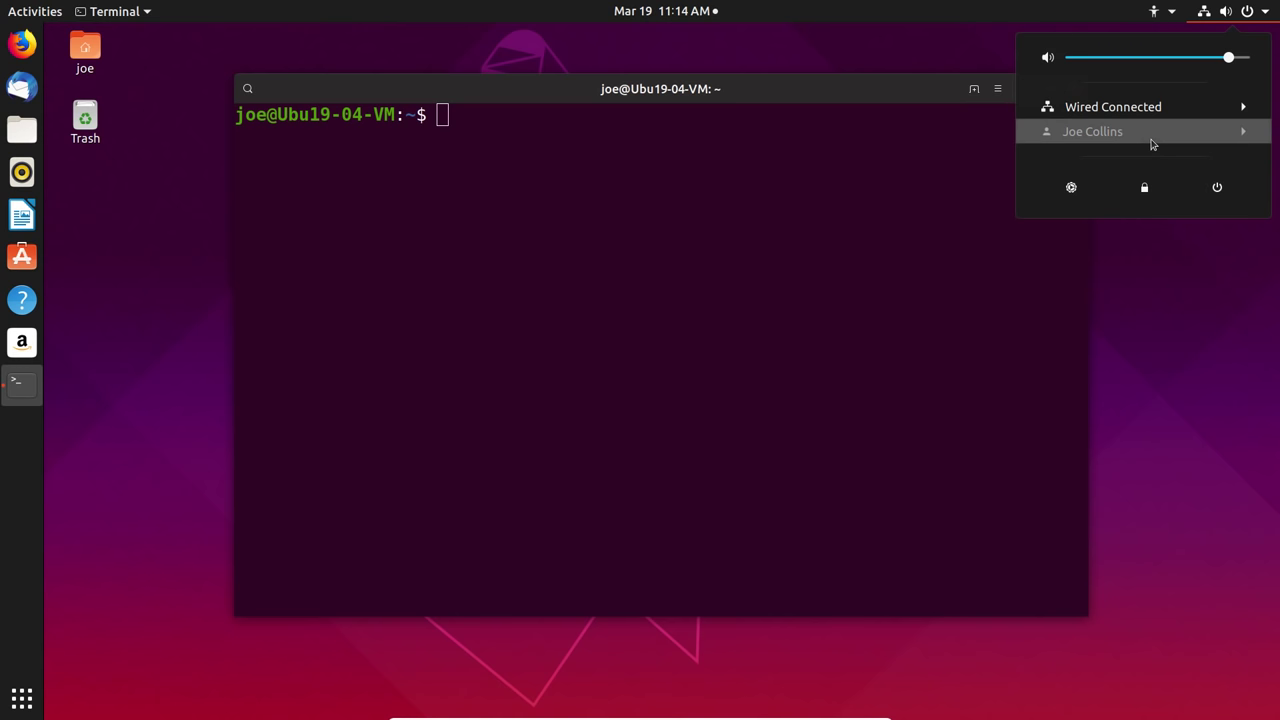
{"action": "left_click", "coordinate": [1152, 143]}
{"action": "left_click", "coordinate": [1140, 159]}
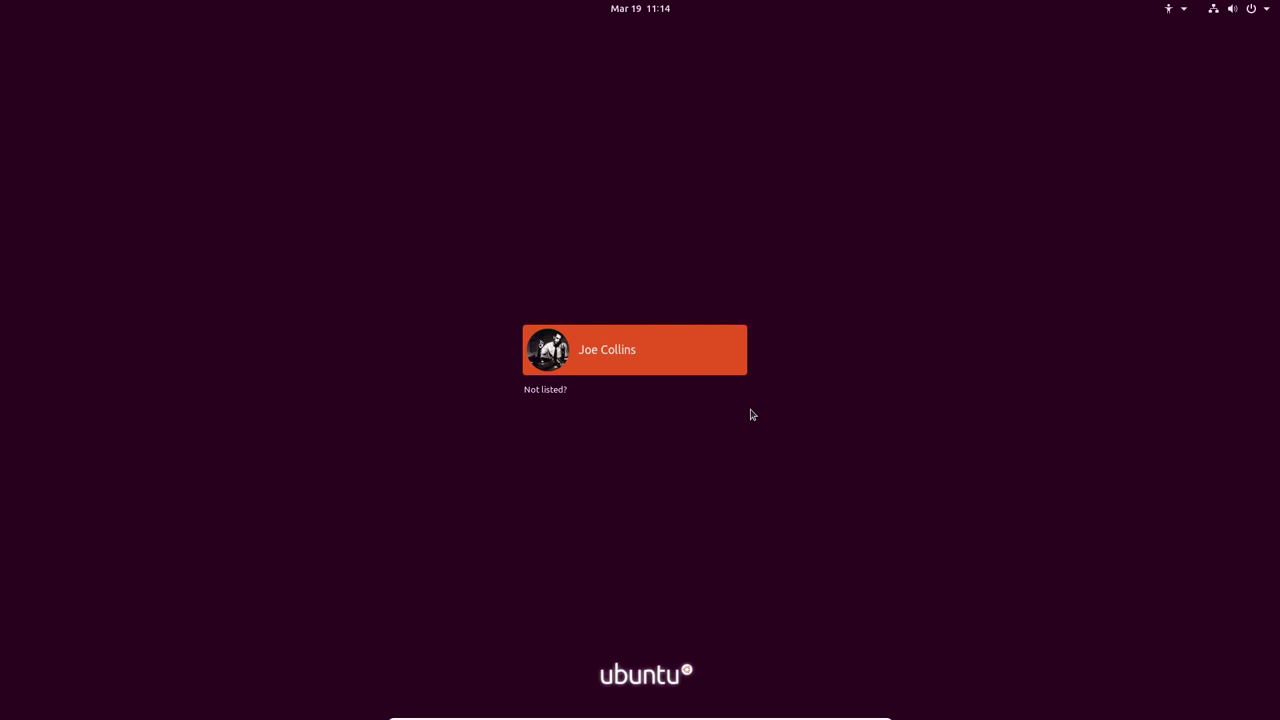
Select the user's account entry on the login screen to reveal its password field.
{"action": "left_click", "coordinate": [615, 357]}
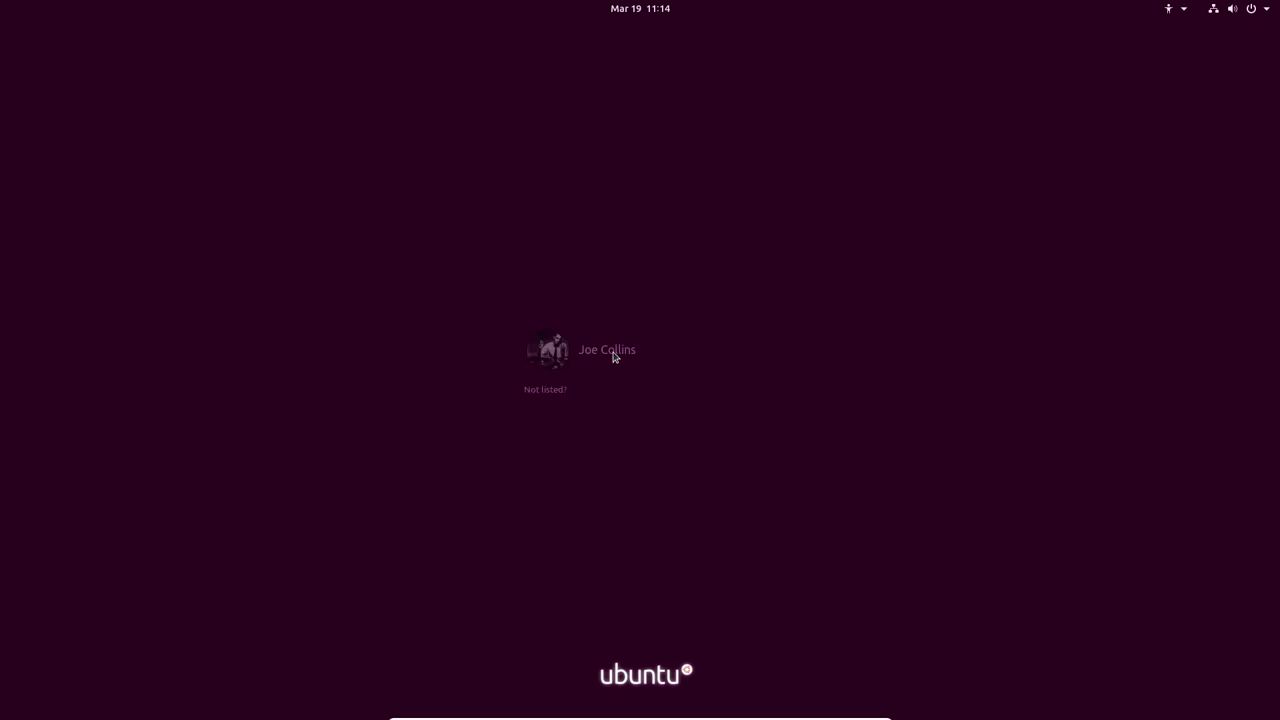